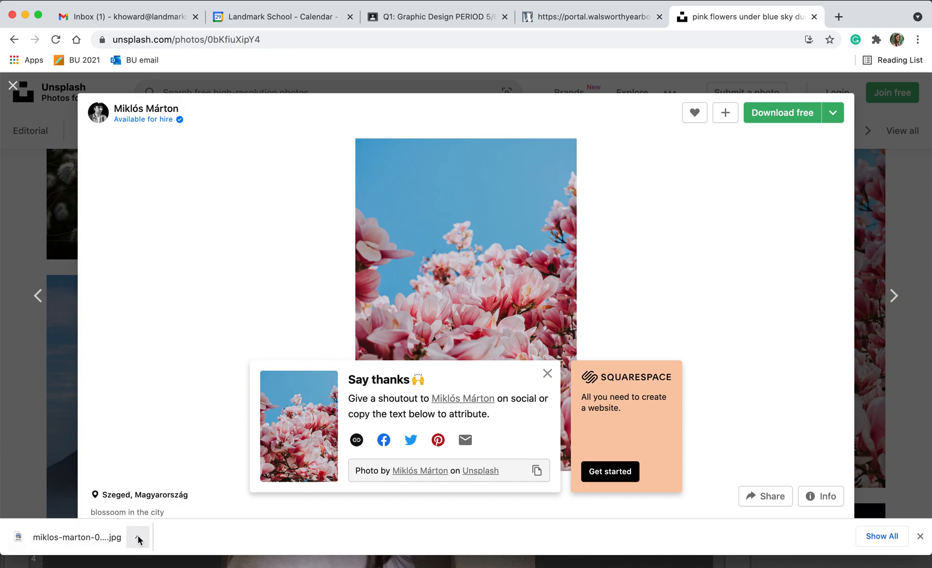
Place the downloaded flower photo from the Downloads folder into the portrait document in Photoshop, and hide its layer
left_click(185, 535)
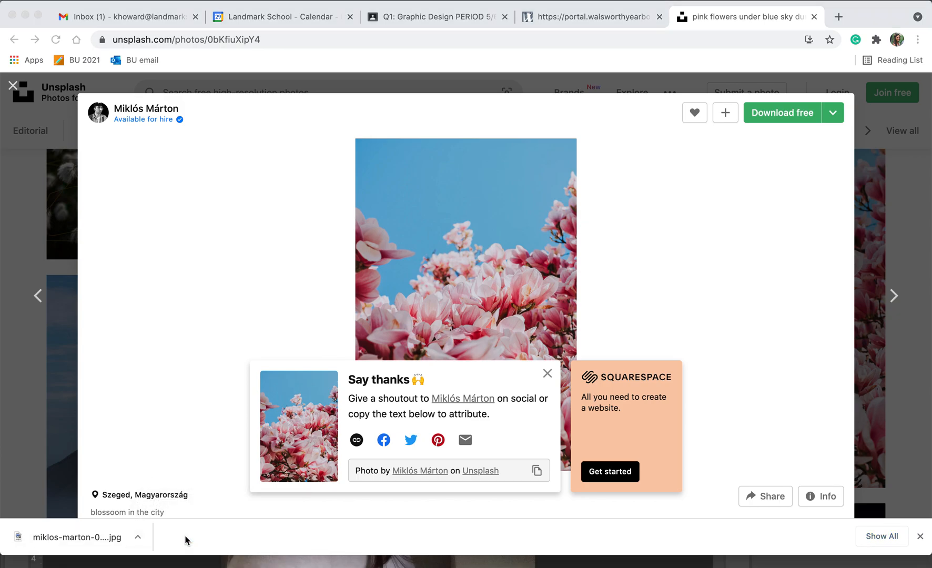
left_click(25, 15)
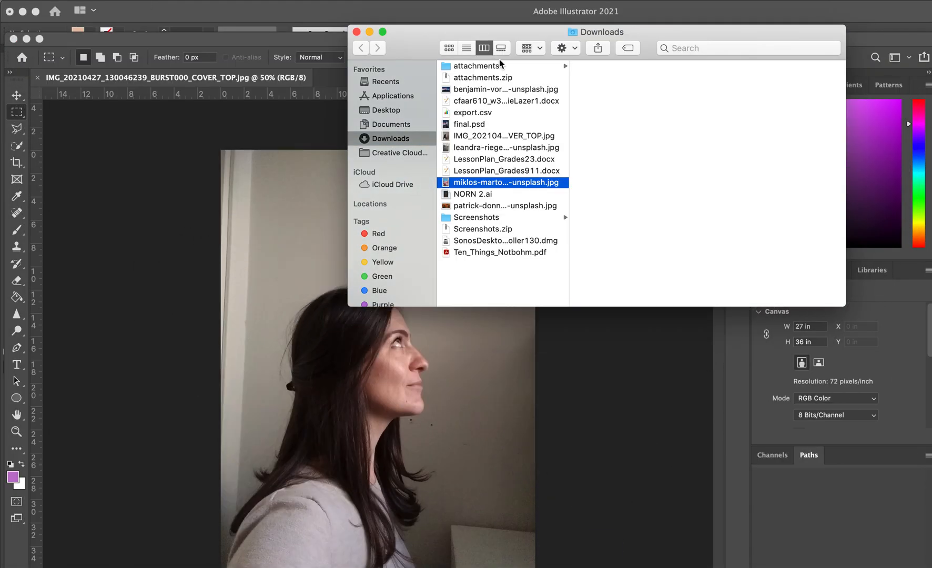
left_click_drag(536, 188, 423, 424)
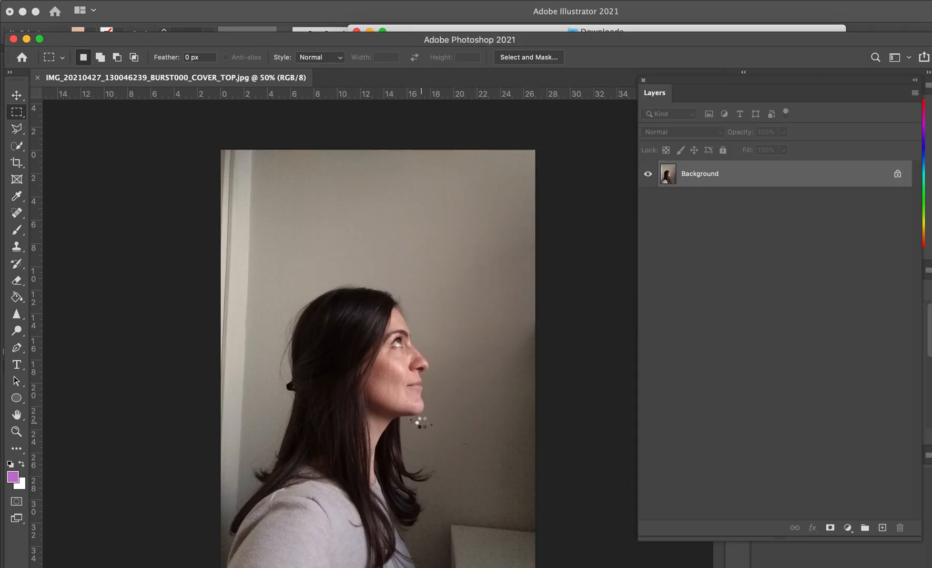
key("Return")
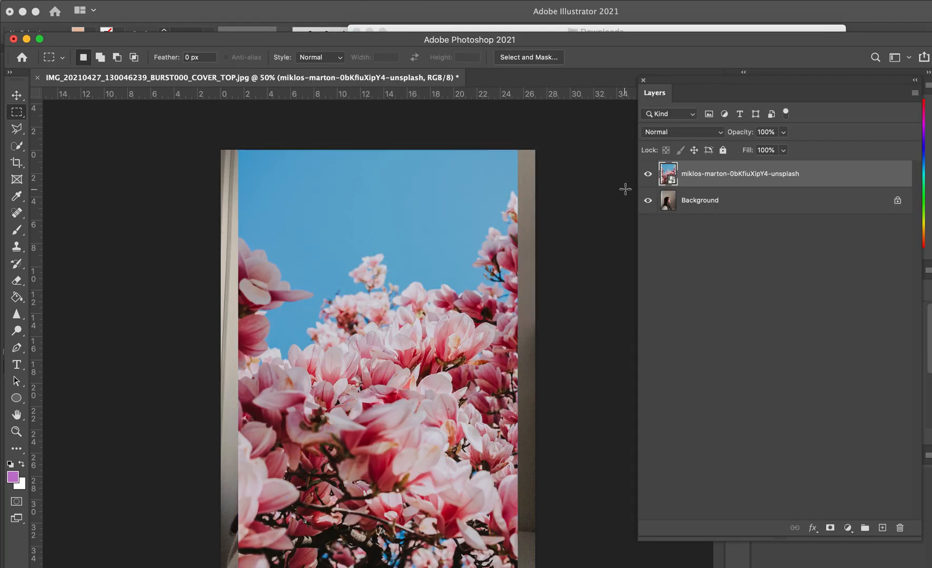
left_click(648, 174)
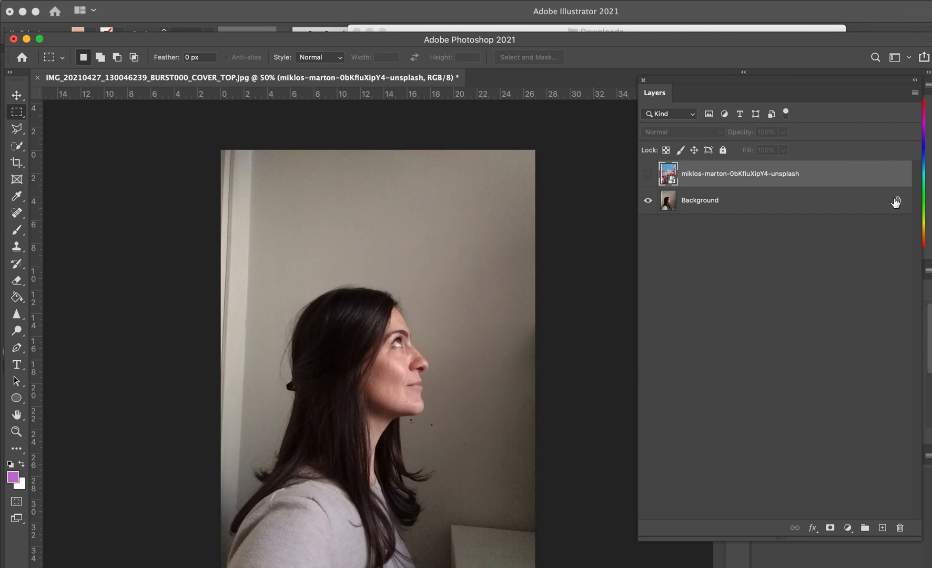
Unlock the Background layer, enlarge the portrait with Free Transform and reposition it so the woman fills more of the canvas
left_click(879, 200)
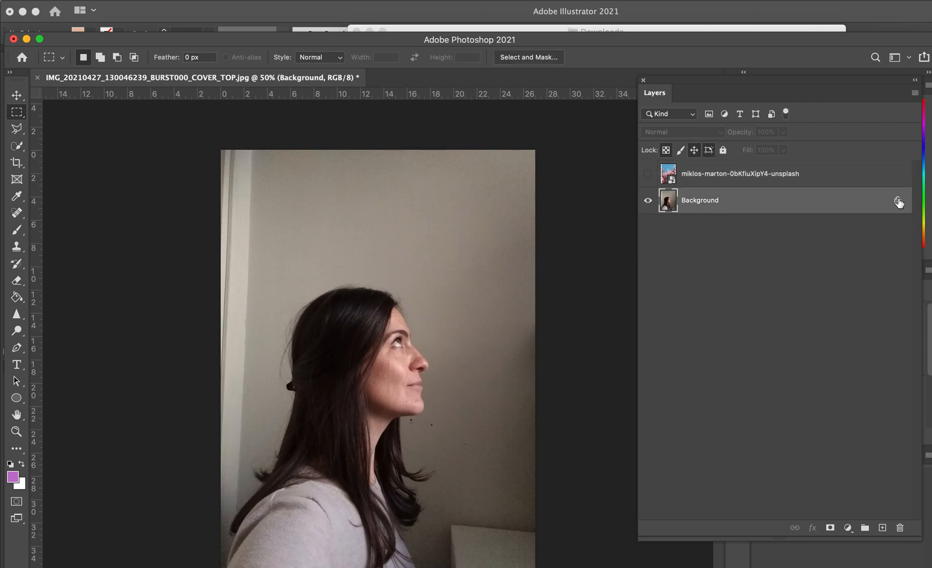
left_click(898, 201)
key("super+t")
left_click_drag(533, 149, 620, 36)
left_click_drag(431, 308, 406, 314)
key("Return")
key("m")
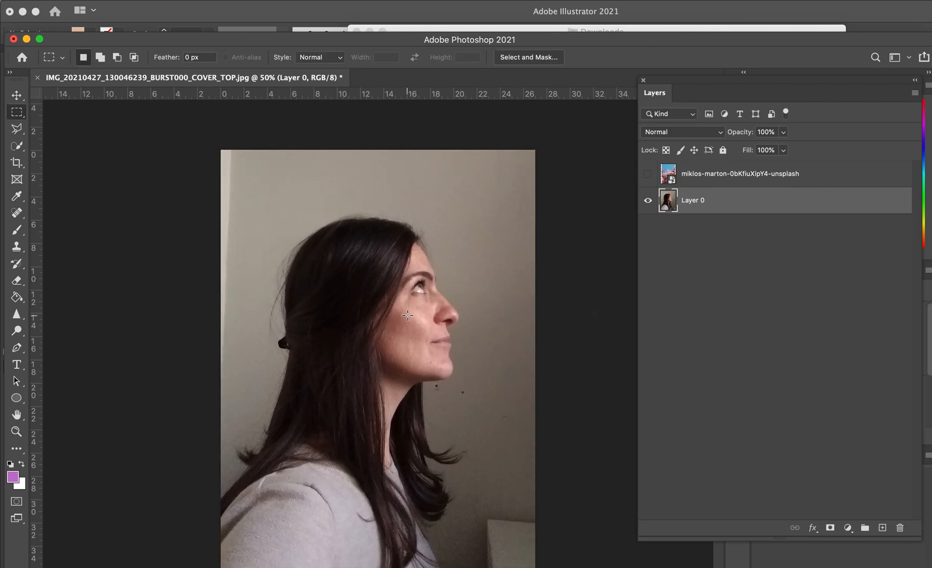
left_click_drag(392, 37, 388, 2)
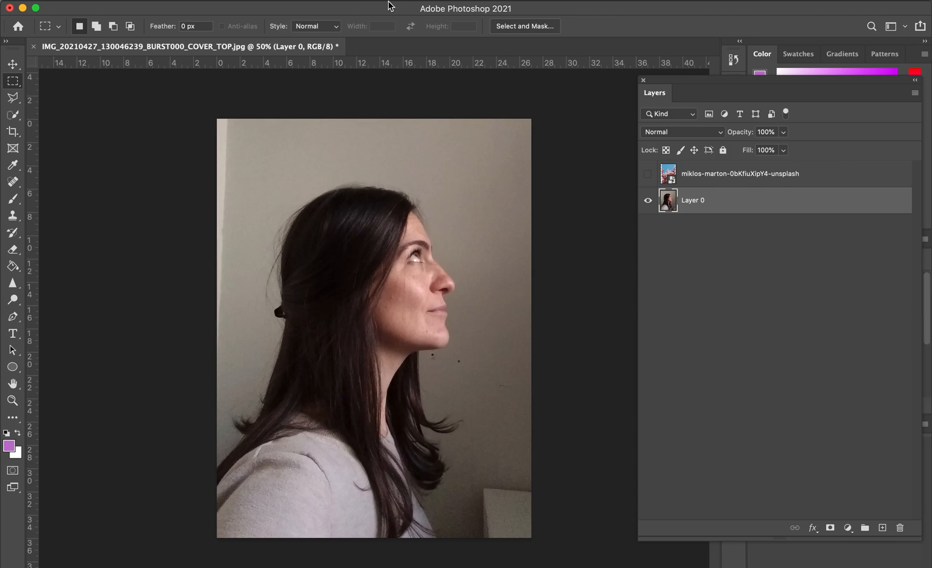
Desaturate the portrait layer to black and white
left_click(157, 1)
mouse_move(173, 29)
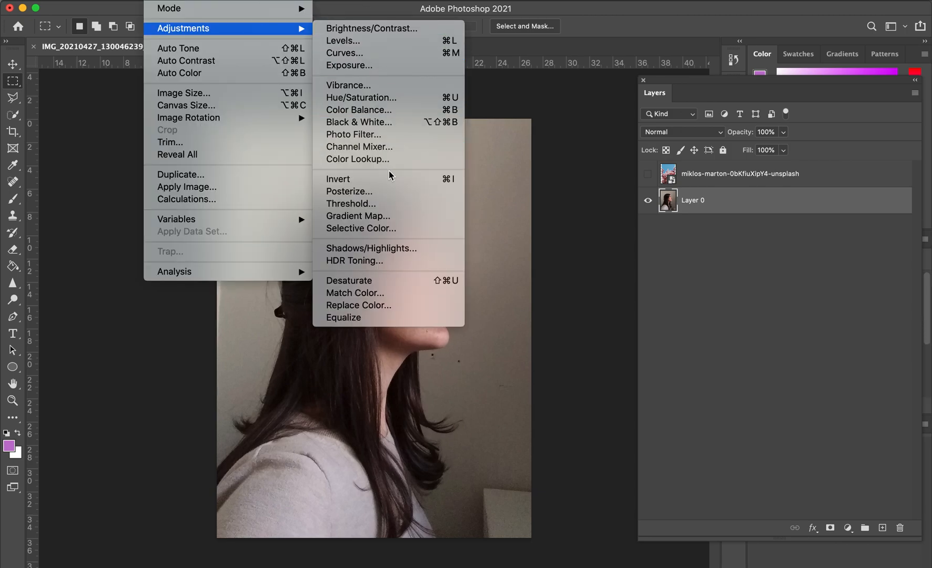
left_click(404, 280)
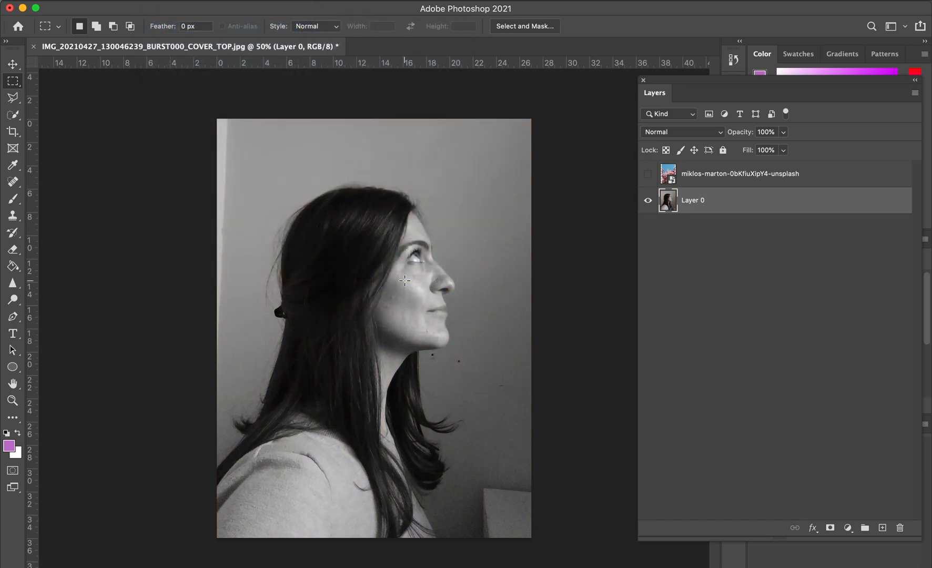
Apply a Brightness/Contrast adjustment to the portrait layer with brightness 20 and contrast 34
left_click(161, 0)
mouse_move(177, 30)
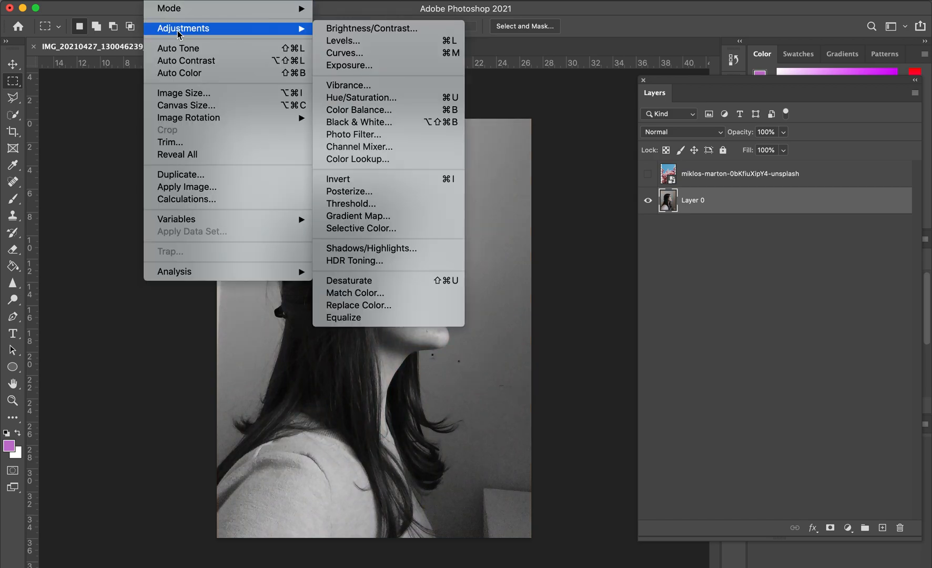
left_click(396, 32)
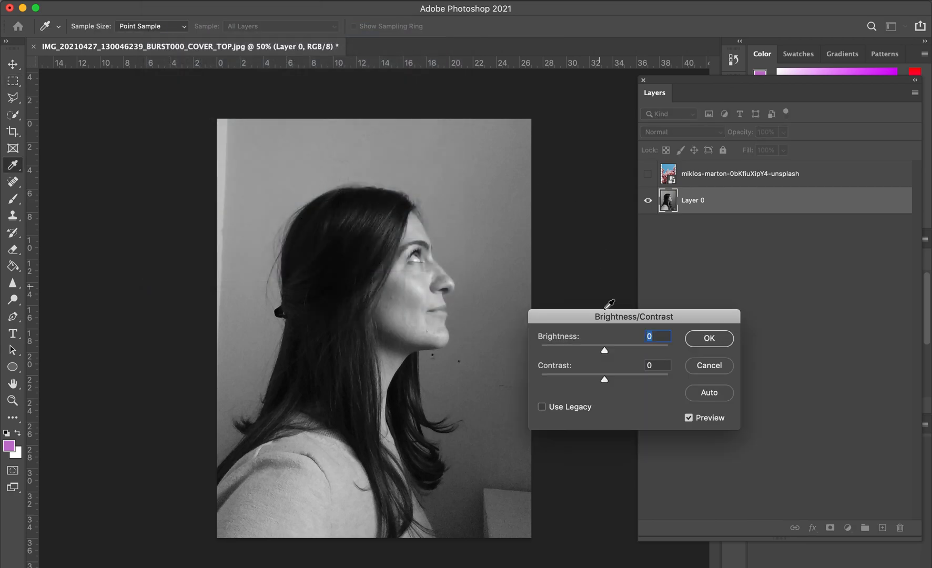
left_click_drag(605, 350, 627, 380)
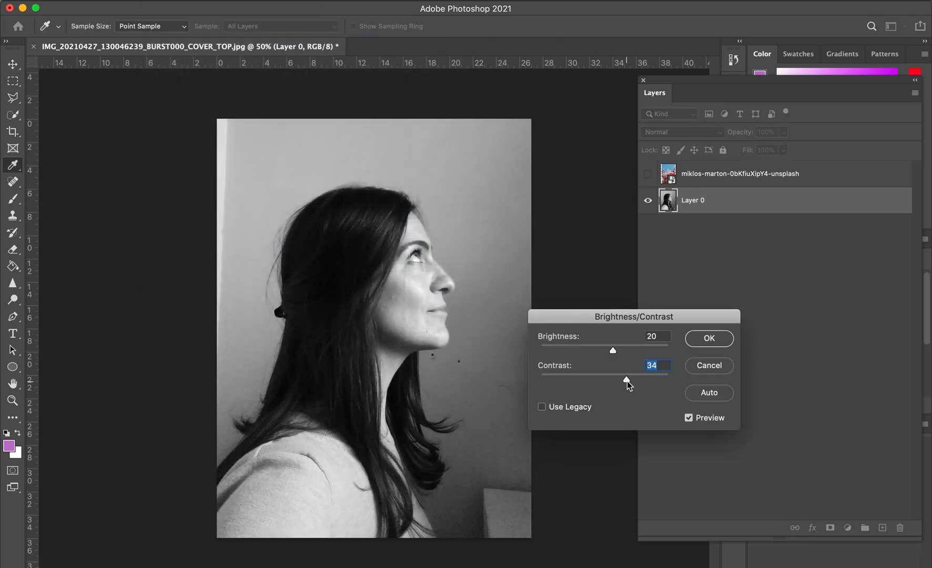
key("Return")
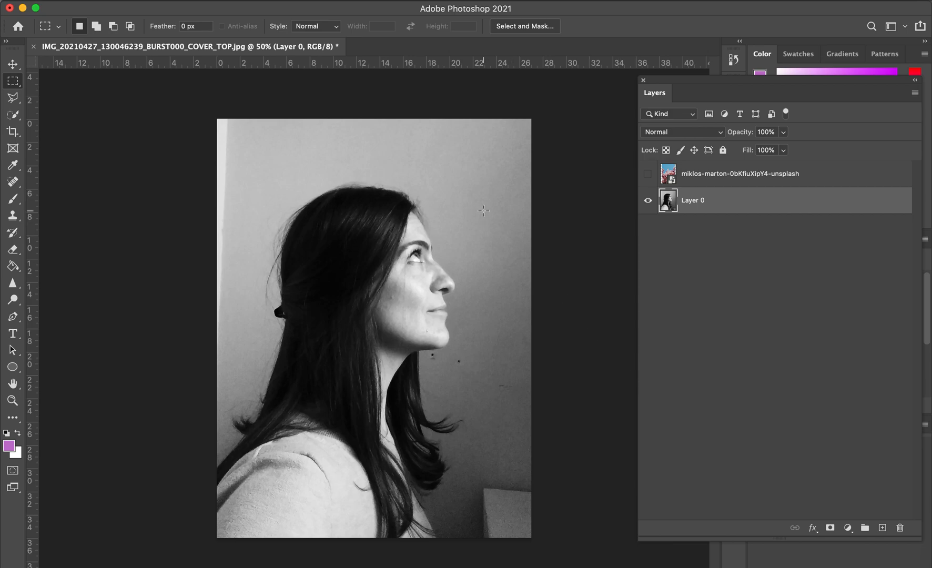
Apply a Curves adjustment to the portrait, setting the white point by sampling a light area of the sweater
left_click(156, 1)
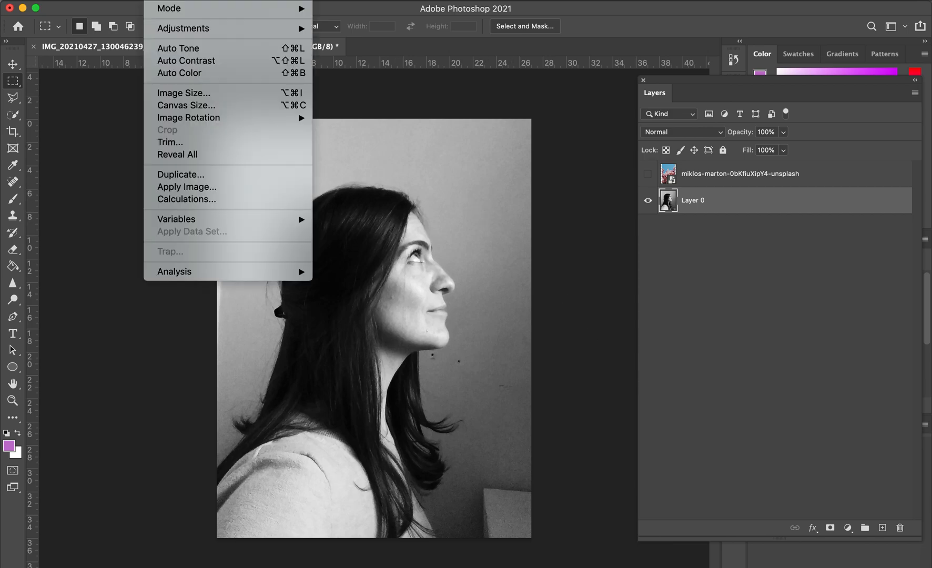
mouse_move(174, 27)
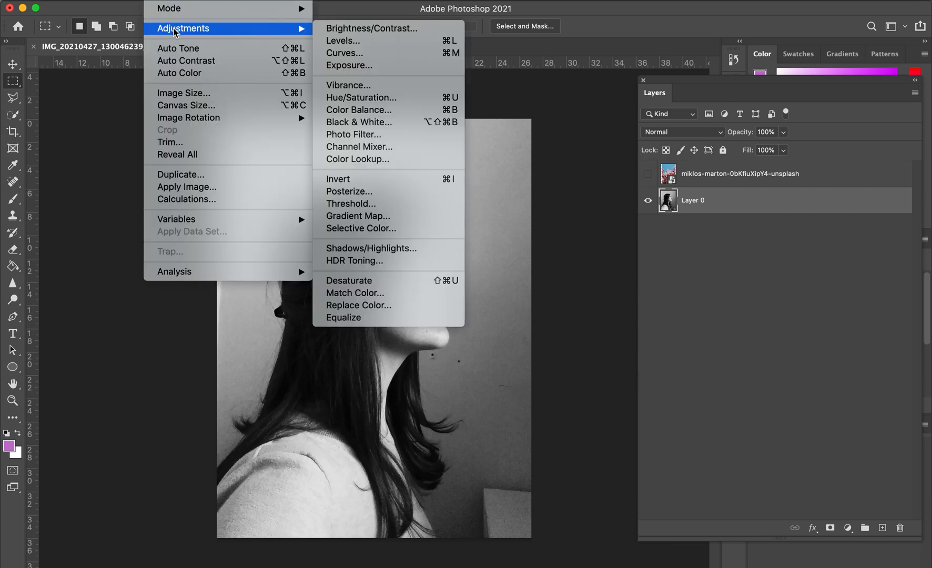
left_click(374, 57)
left_click_drag(485, 95, 755, 12)
left_click(672, 269)
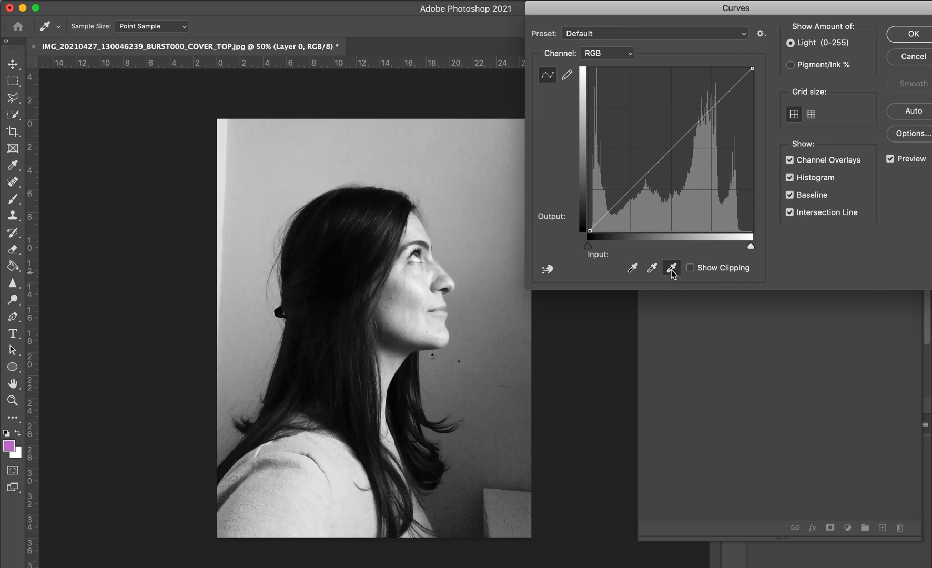
left_click(336, 475)
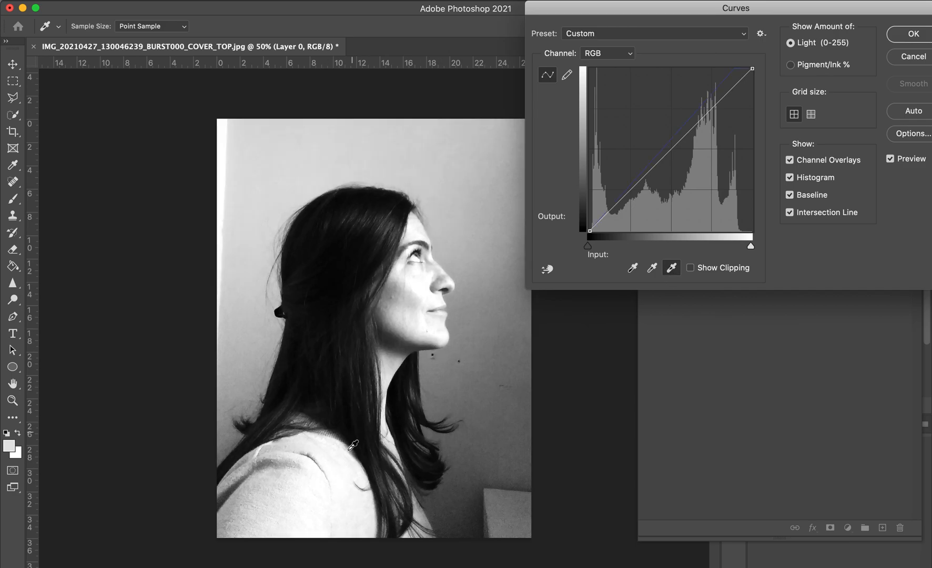
left_click(353, 508)
left_click(489, 402)
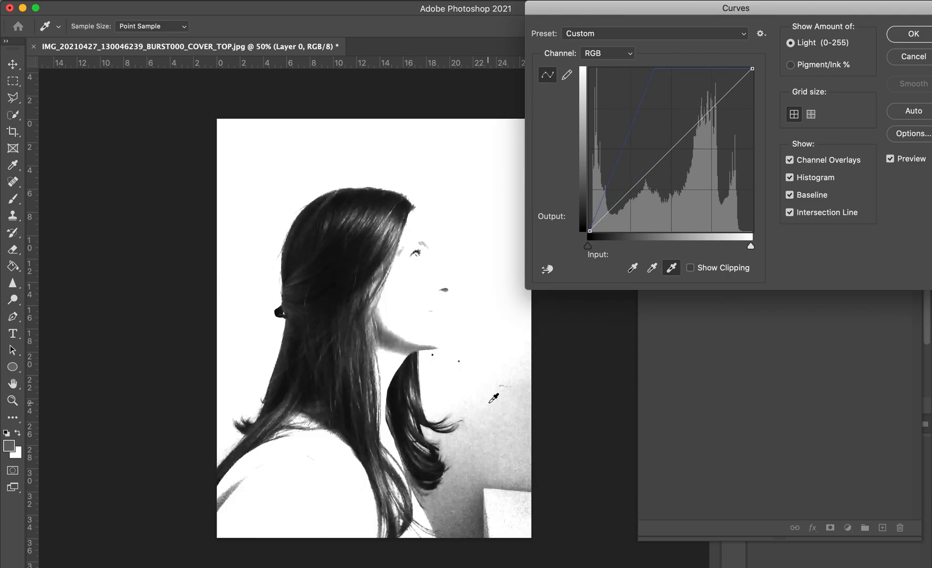
left_click(321, 477)
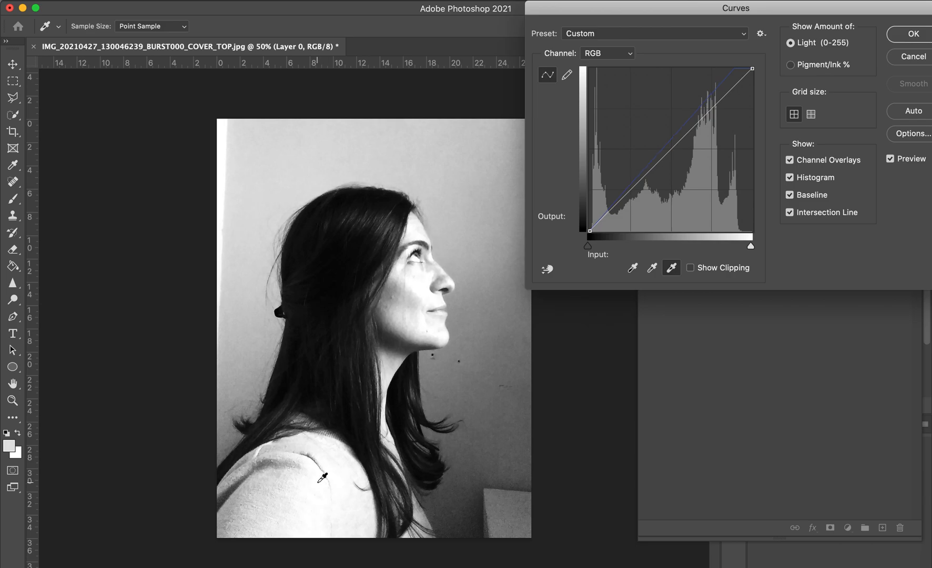
left_click(915, 34)
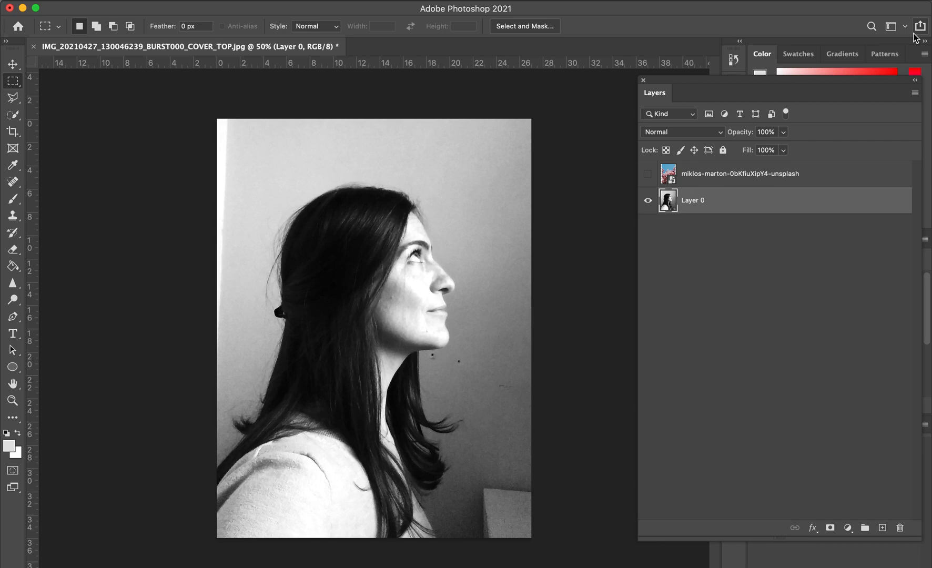
Select the woman's hair and sweater down to the image's lower edge with the Quick Selection tool
left_click(14, 121)
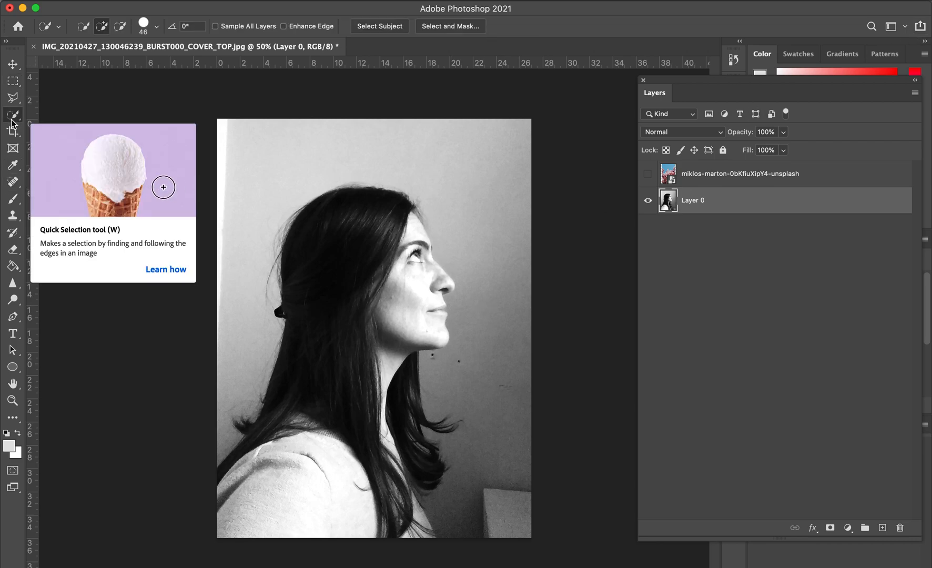
mouse_move(343, 235)
left_mouse_down()
mouse_move(315, 292)
mouse_move(305, 394)
mouse_move(341, 452)
mouse_move(288, 502)
left_mouse_up()
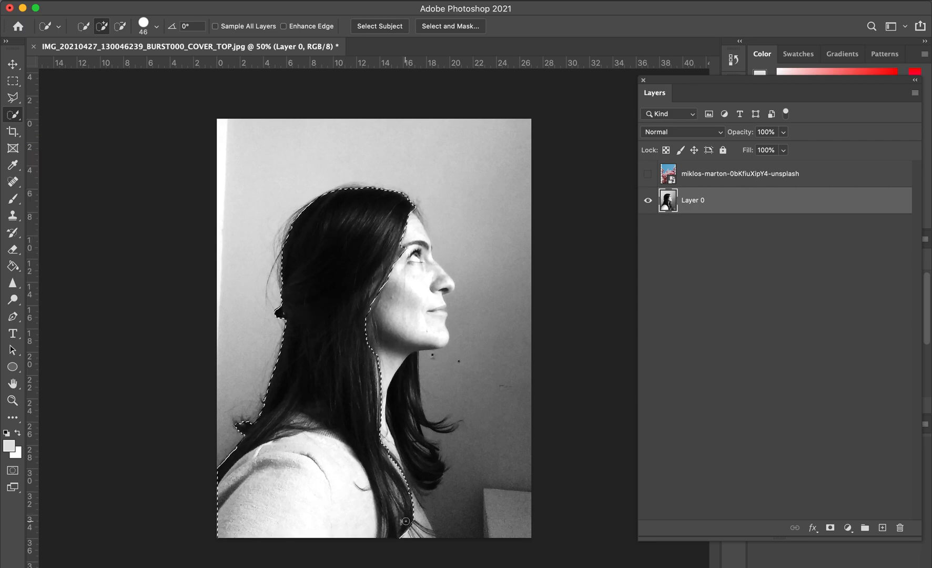
left_click(419, 536)
left_click_drag(415, 516, 426, 540)
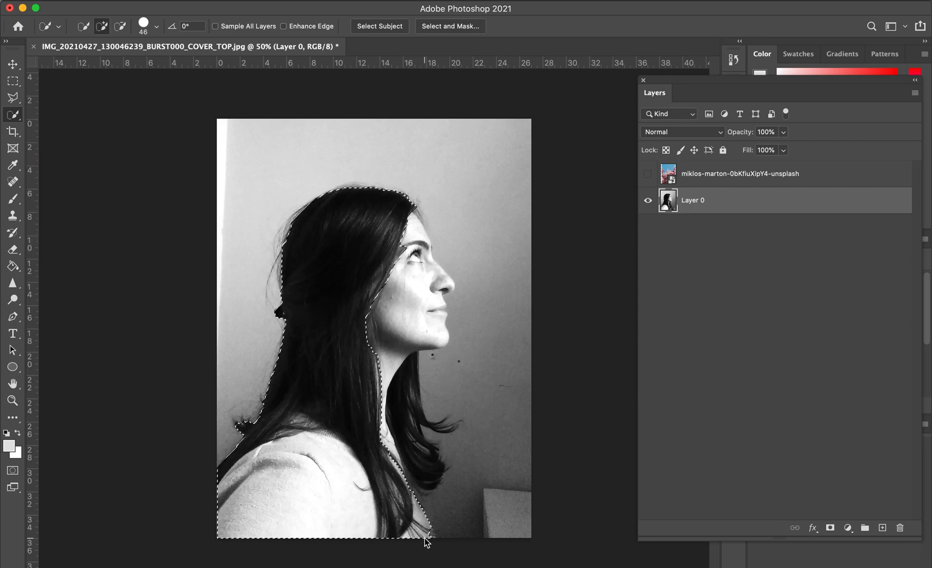
Add the woman's face, forehead and neck to the selection
scroll(372, 327, "up", 3)
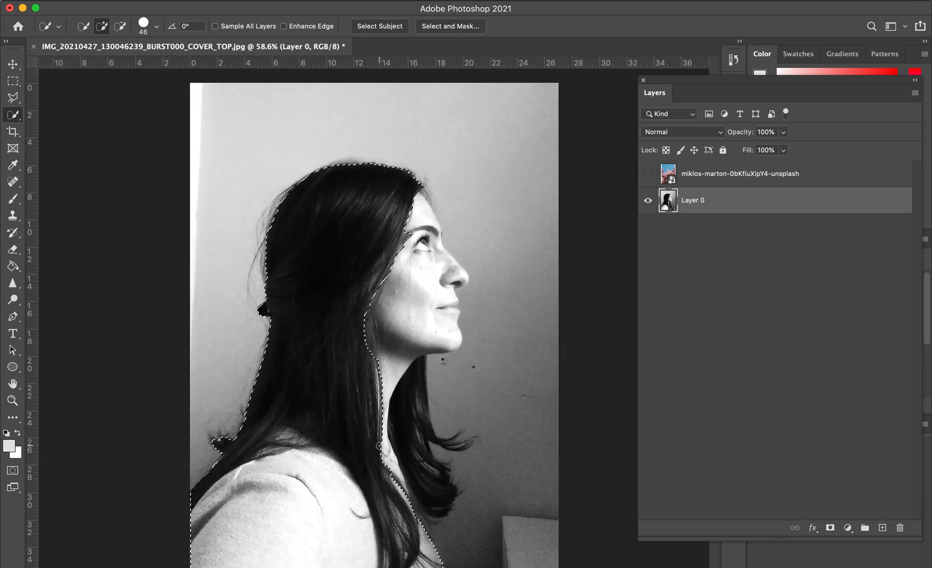
left_click_drag(332, 276, 424, 298)
left_click_drag(426, 179, 419, 201)
Refine the selection edge around the nose by subtracting excess background, set the brush size to 23 and return to adding
scroll(419, 201, "up", 5)
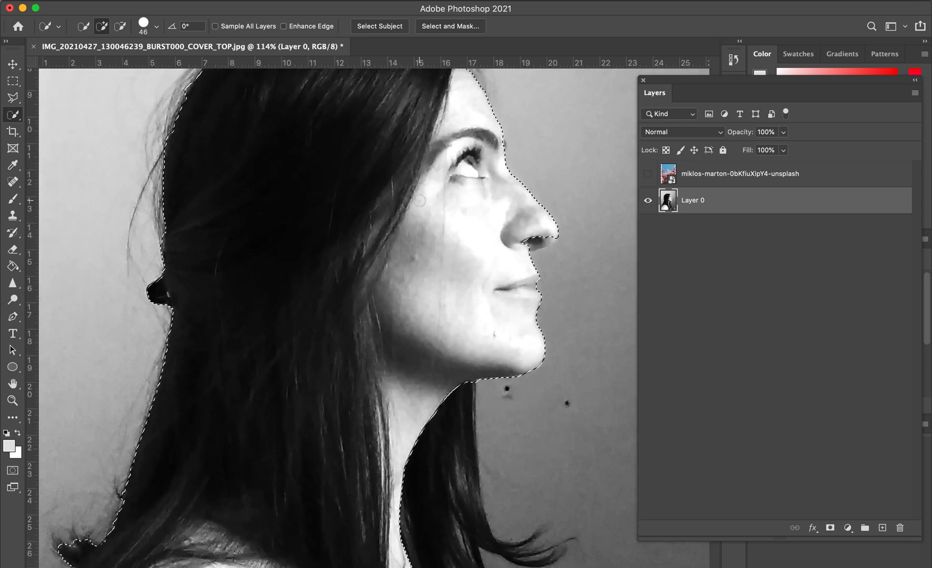
scroll(419, 200, "left", 5)
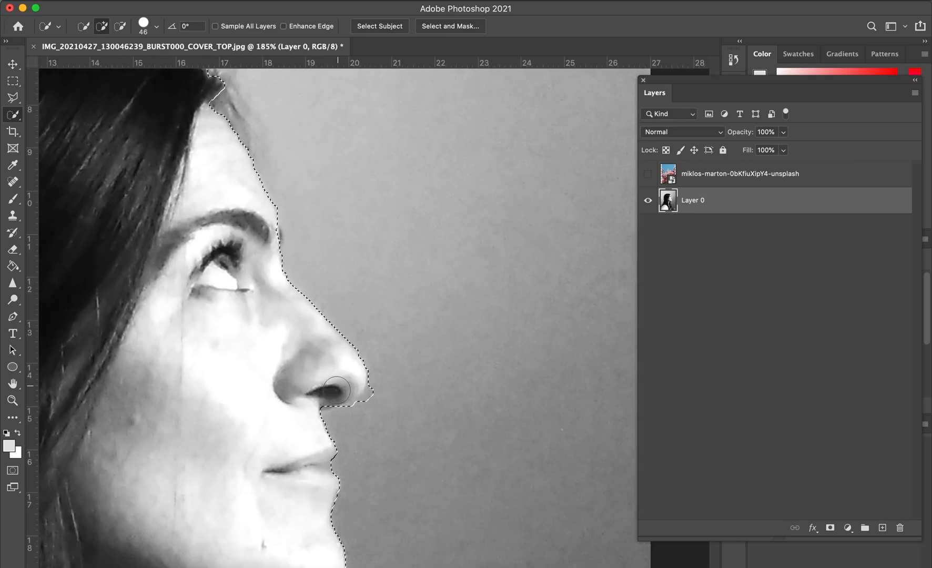
left_click(120, 32)
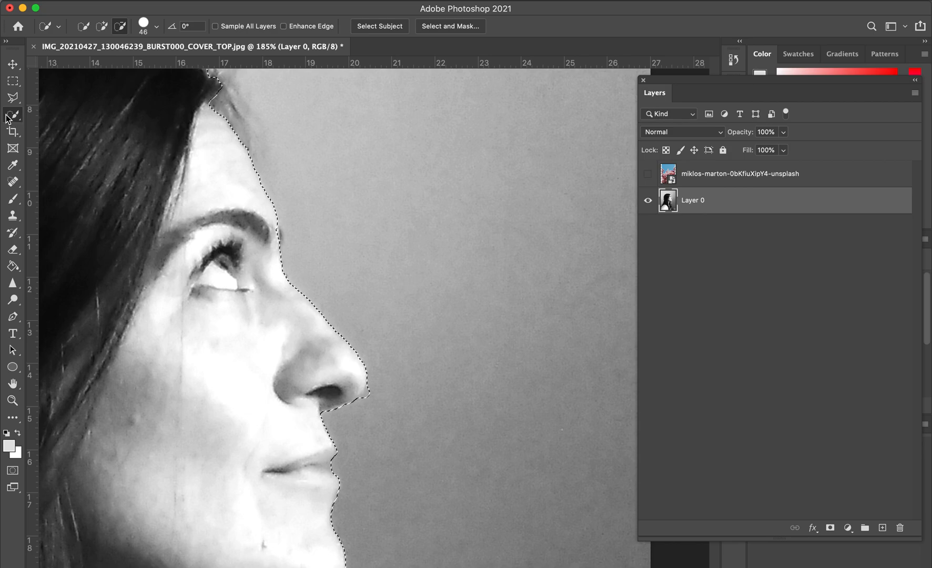
left_click(157, 26)
left_click_drag(110, 62, 96, 62)
left_click(205, 13)
left_click(102, 25)
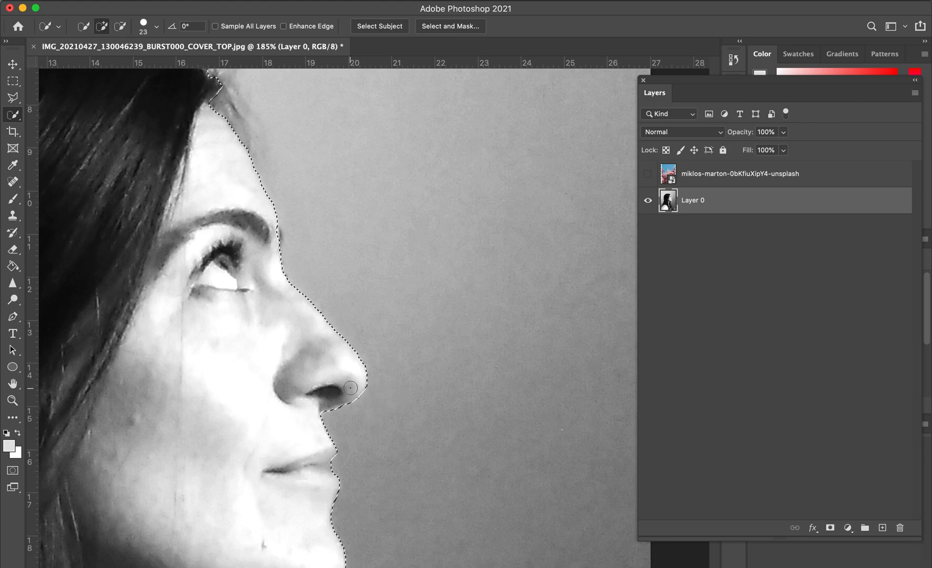
Add the dark hair behind the neck and its outward-curling ends to the selection
scroll(373, 448, "down", 4)
scroll(373, 449, "down", 6)
scroll(373, 448, "down", 2)
scroll(372, 448, "left", 2)
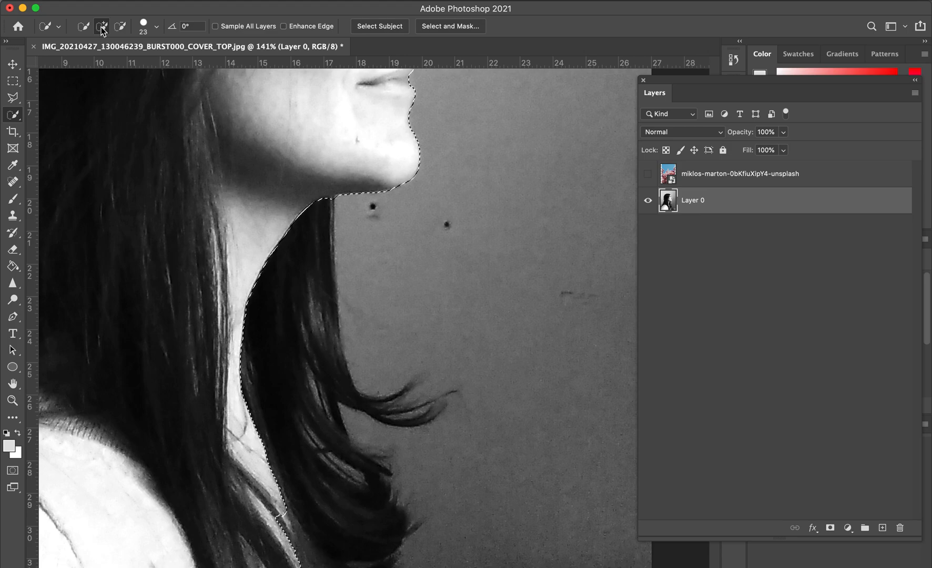
left_click(296, 315)
mouse_move(296, 314)
left_mouse_down()
mouse_move(284, 284)
mouse_move(282, 350)
mouse_move(349, 455)
mouse_move(378, 414)
mouse_move(364, 411)
mouse_move(435, 417)
mouse_move(442, 411)
mouse_move(391, 409)
mouse_move(413, 389)
left_mouse_up()
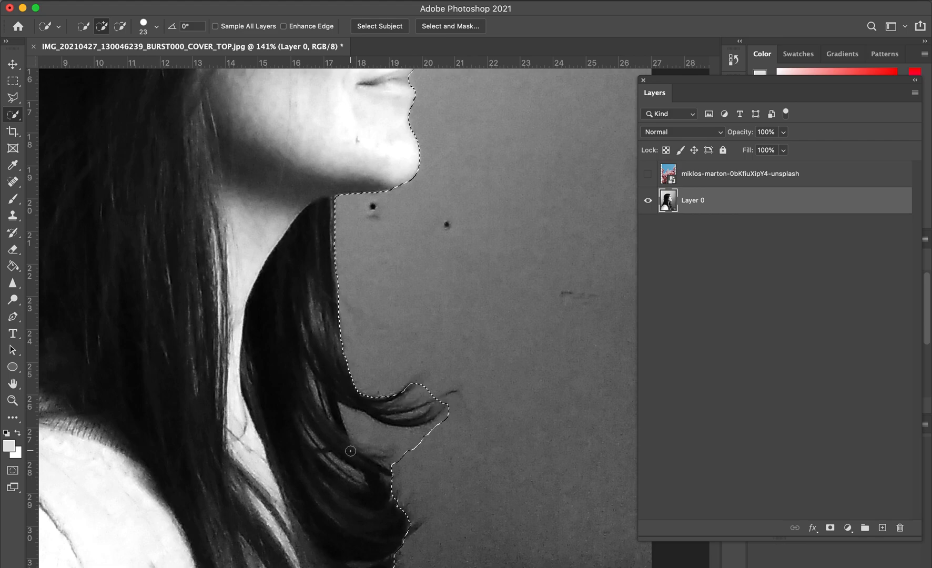
Check the selection outline around the woman and copy the selected figure onto a new layer
scroll(413, 390, "down", 5)
scroll(357, 441, "up", 3)
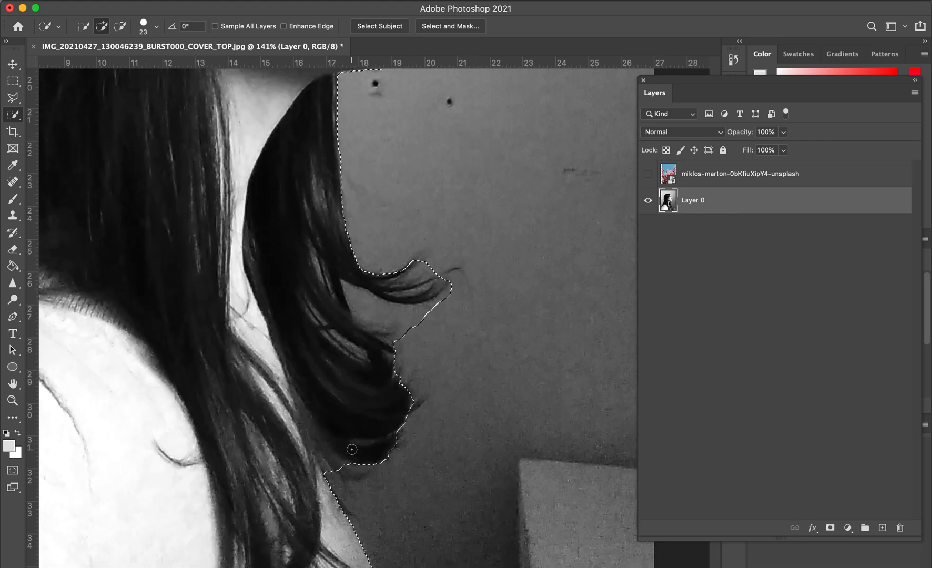
scroll(365, 411, "down", 1)
scroll(365, 411, "down", 8)
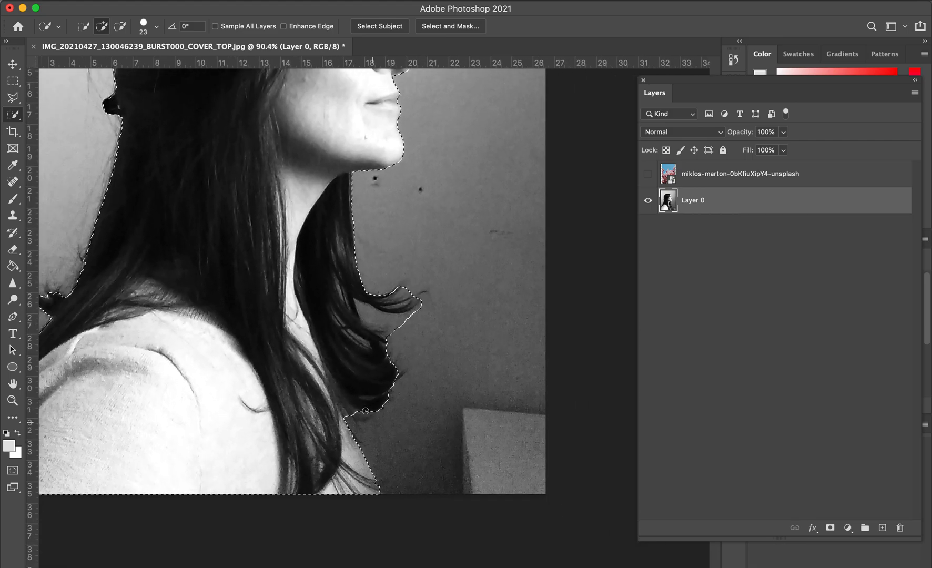
scroll(365, 410, "up", 5)
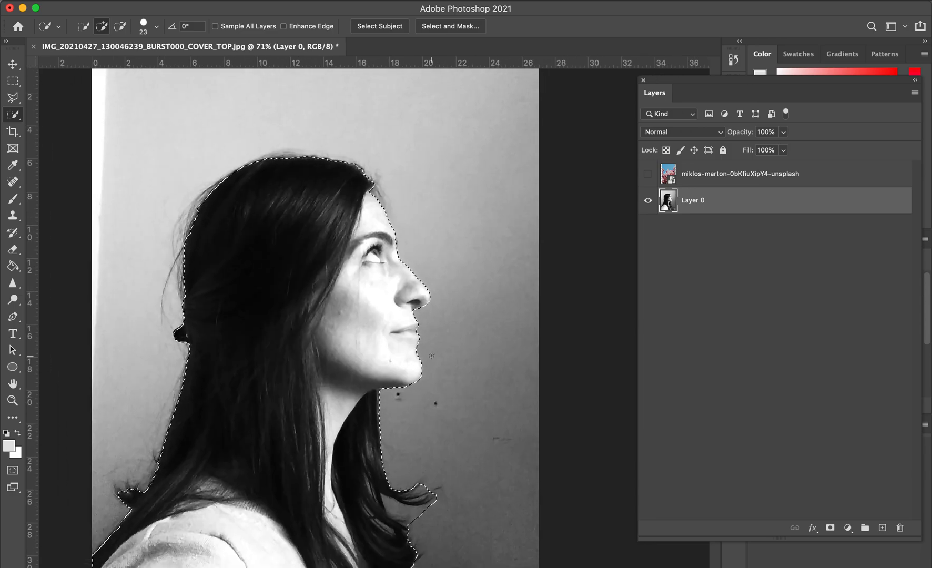
key("super+j")
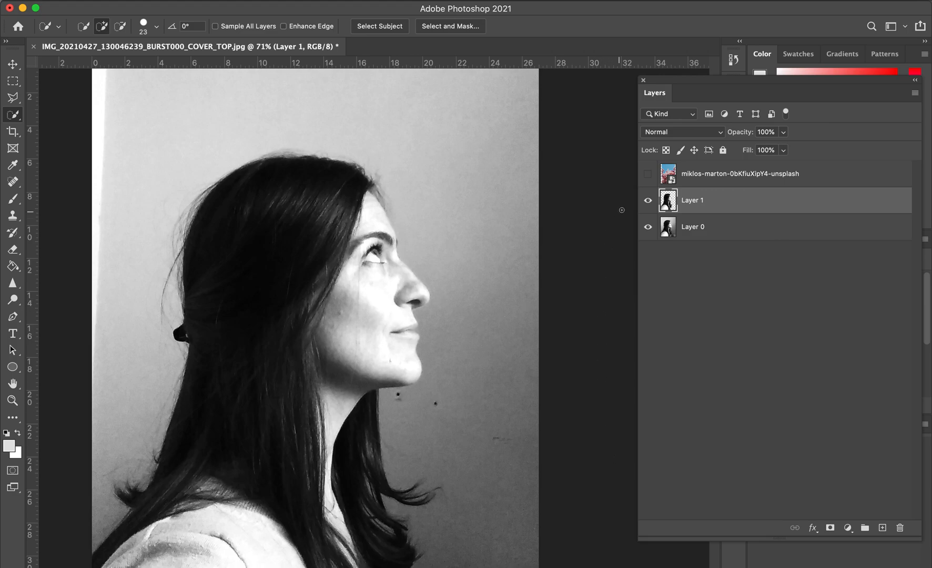
Hide the original photo layer, Layer 0, and inspect the cutout's edges down to the curled hair ends
left_click(648, 229)
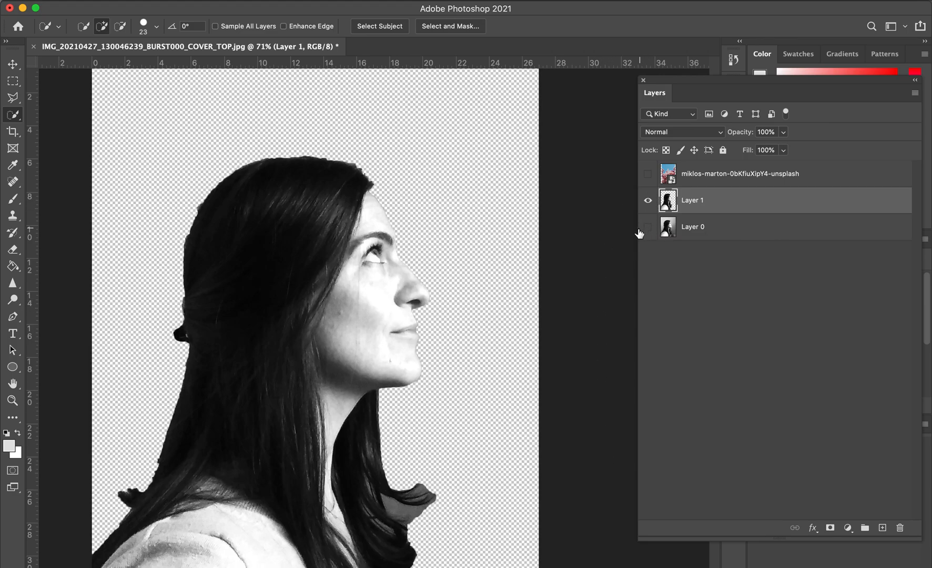
scroll(520, 353, "down", 5)
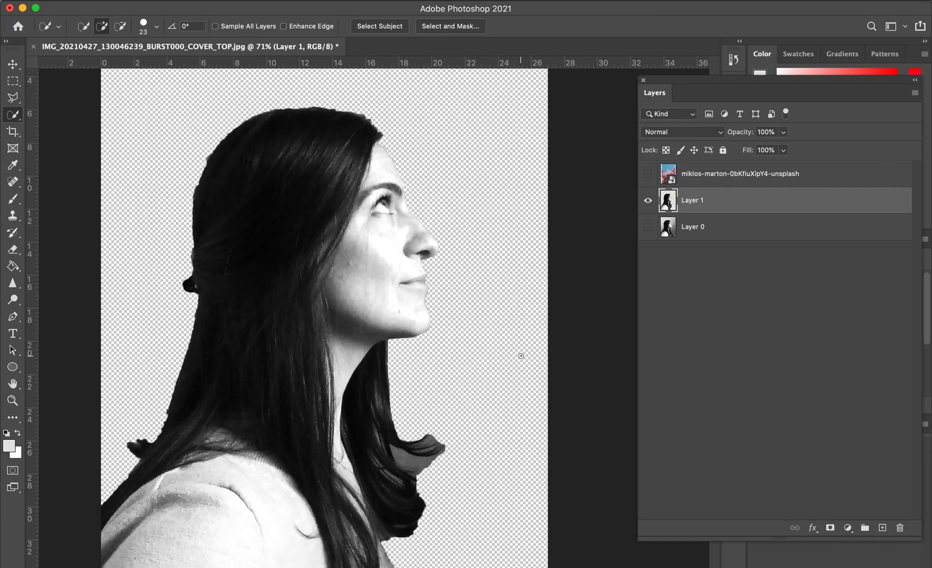
scroll(520, 355, "up", 10)
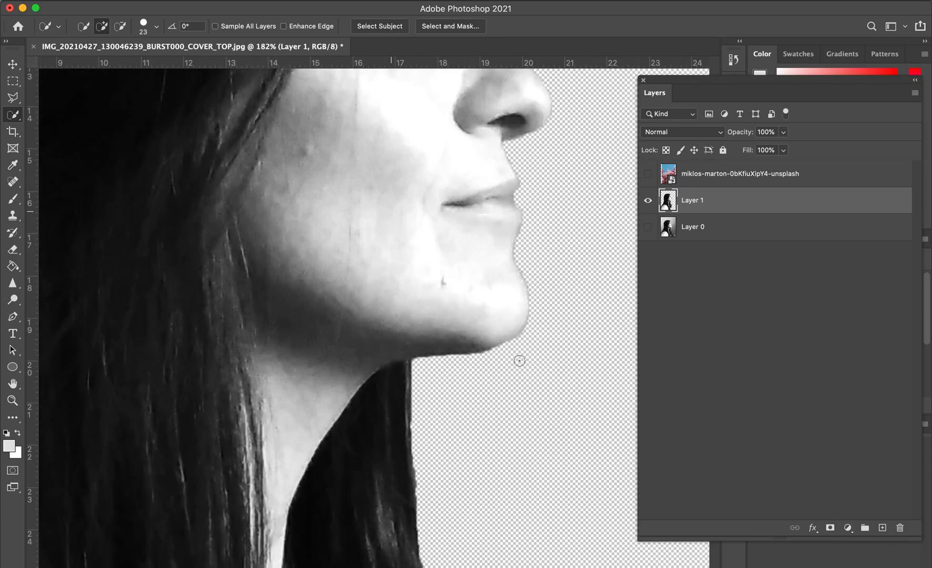
scroll(519, 360, "down", 10)
scroll(519, 360, "right", 3)
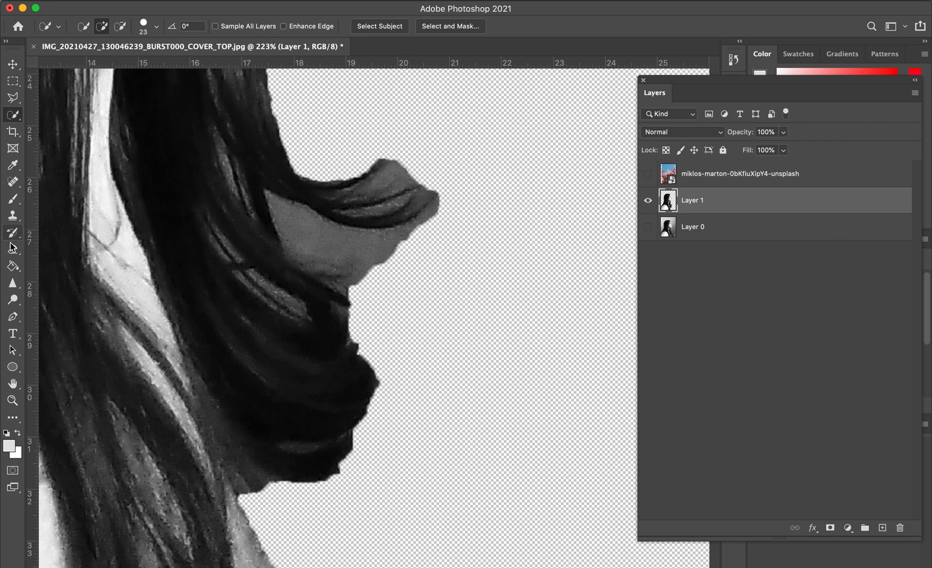
Erase the leftover grey background around the curled hair ends in front of the neck with a size 54 eraser
left_click(12, 251)
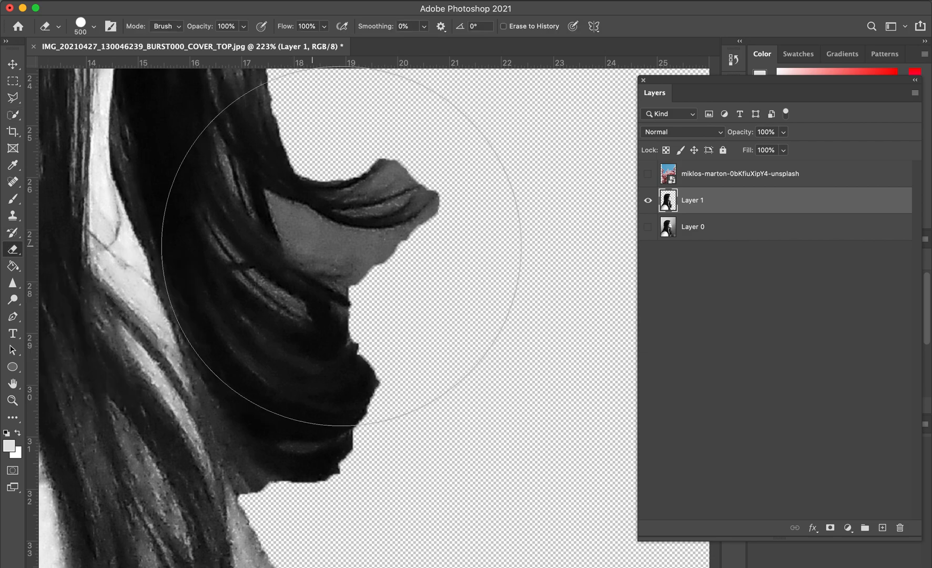
left_click(94, 27)
left_click(95, 63)
left_click(164, 7)
mouse_move(381, 257)
left_mouse_down()
mouse_move(303, 236)
mouse_move(278, 211)
mouse_move(318, 233)
mouse_move(367, 240)
mouse_move(436, 222)
mouse_move(464, 184)
mouse_move(364, 187)
mouse_move(401, 152)
left_mouse_up()
mouse_move(316, 162)
left_mouse_down()
mouse_move(356, 187)
mouse_move(433, 176)
mouse_move(439, 210)
left_mouse_up()
mouse_move(393, 262)
left_mouse_down()
mouse_move(374, 264)
mouse_move(332, 246)
mouse_move(376, 279)
mouse_move(294, 232)
mouse_move(371, 286)
mouse_move(362, 290)
mouse_move(361, 321)
mouse_move(381, 359)
mouse_move(385, 417)
mouse_move(362, 439)
mouse_move(358, 469)
mouse_move(283, 504)
mouse_move(338, 479)
mouse_move(375, 430)
mouse_move(389, 360)
left_mouse_up()
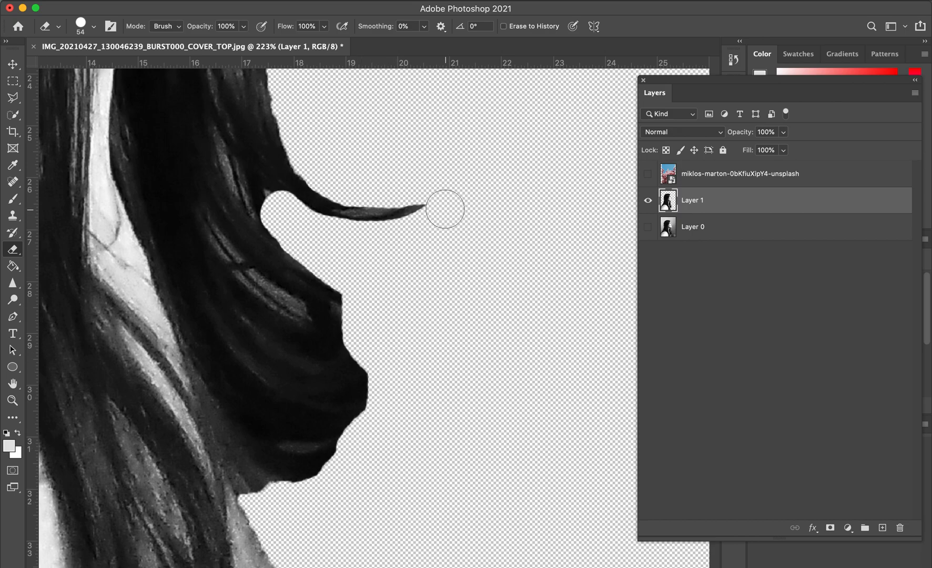
Erase the jagged edges along the forehead hairline and the top of the head with the eraser
scroll(447, 208, "up", 10)
scroll(308, 186, "up", 12)
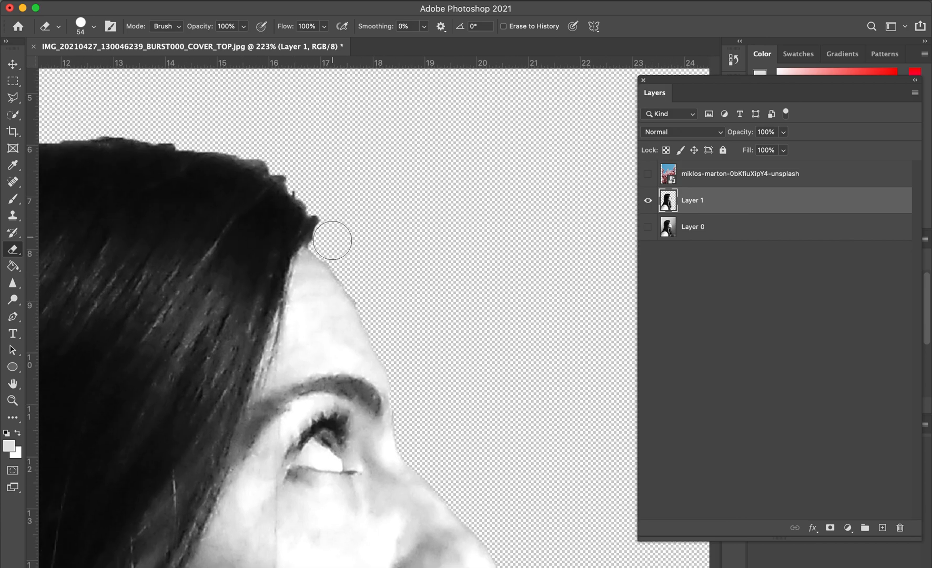
left_click_drag(332, 240, 408, 400)
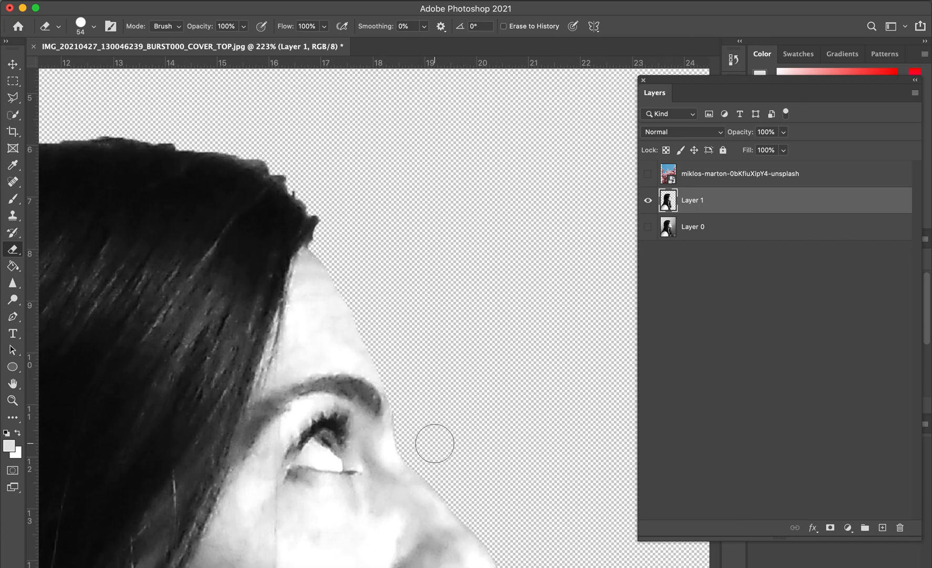
mouse_move(326, 195)
left_mouse_down()
mouse_move(267, 155)
mouse_move(152, 125)
left_mouse_up()
key("super+minus")
key("super+minus")
scroll(362, 230, "down", 4)
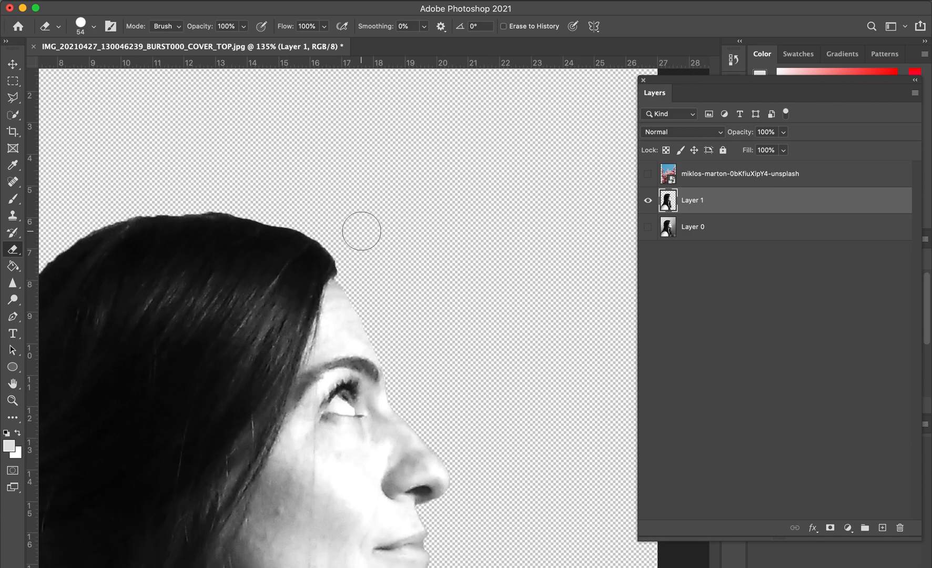
Check the cleaned cutout and load the outline of Layer 1 as a selection
scroll(362, 230, "down", 6)
scroll(363, 229, "down", 3)
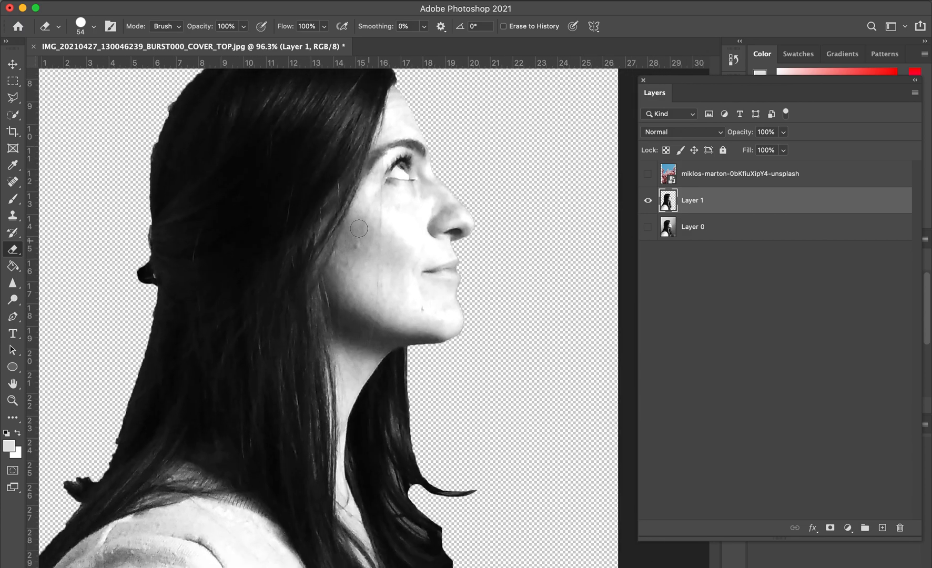
scroll(359, 228, "down", 2)
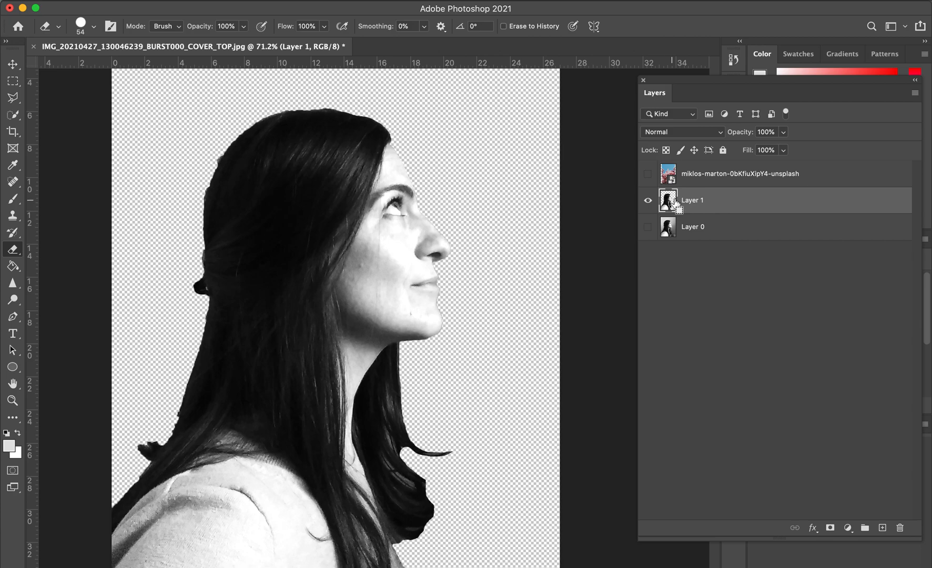
left_click(669, 208, "super")
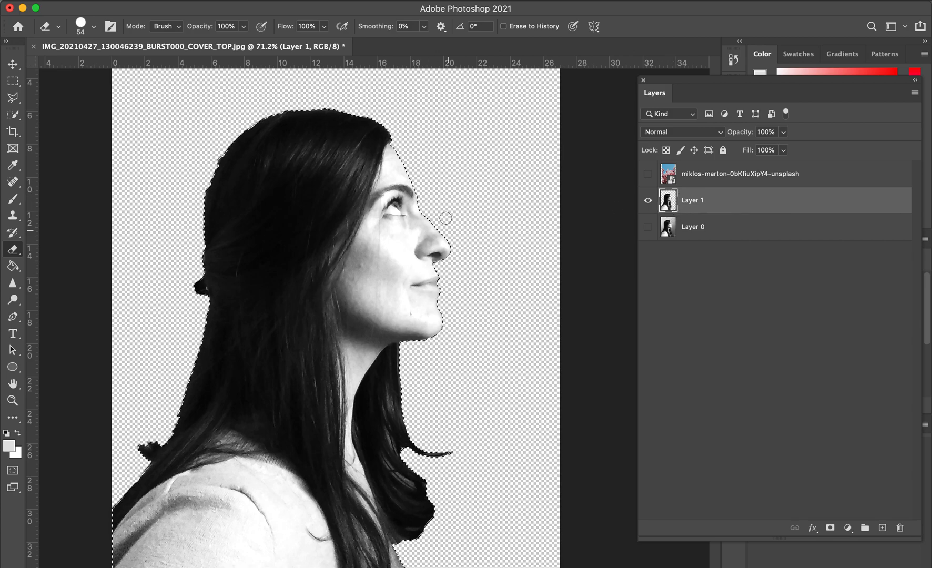
scroll(292, 258, "right", 3)
scroll(292, 259, "up", 2)
scroll(292, 259, "right", 2)
scroll(292, 259, "up", 2)
Show the flower photo layer, copy its area inside the selection onto a new layer, and hide the full flower photo
left_click(649, 178)
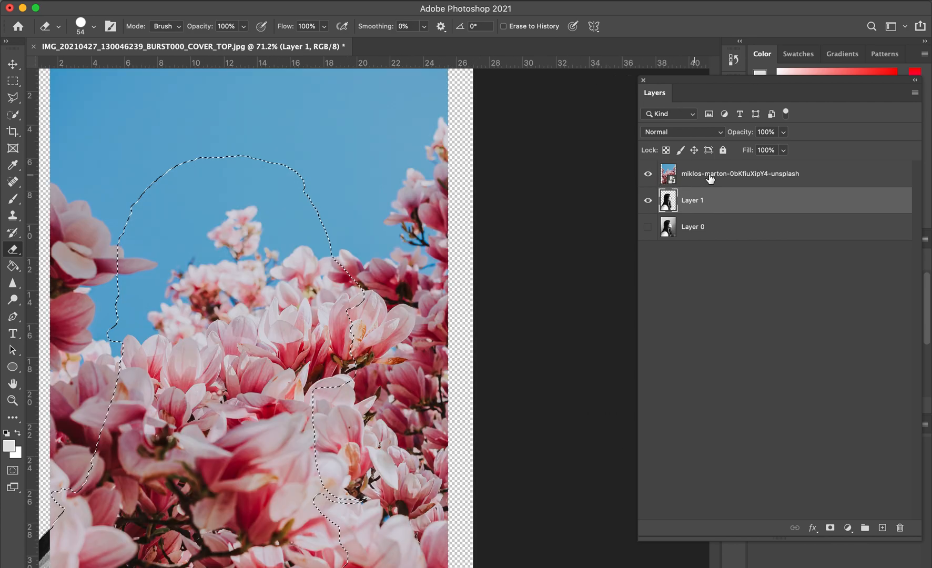
left_click(707, 178)
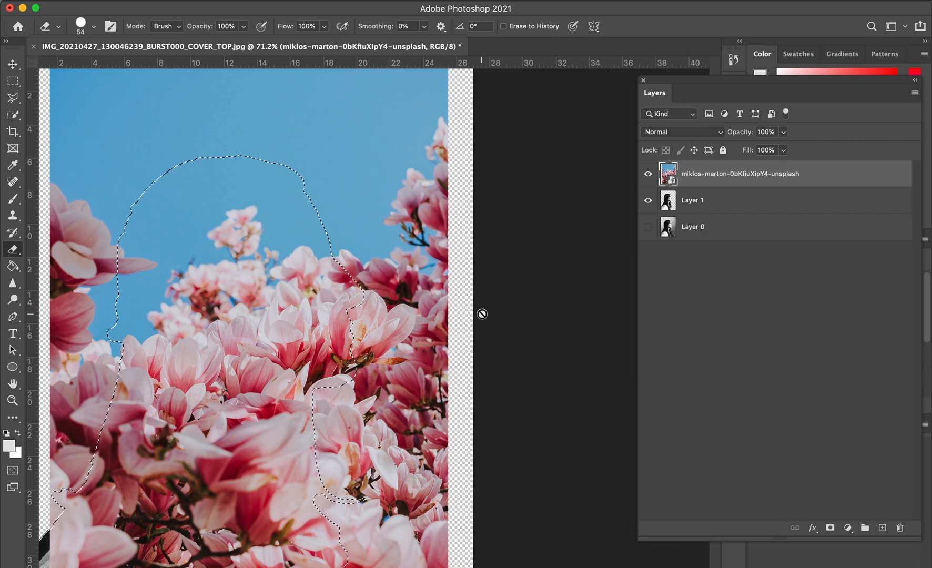
key("super+0")
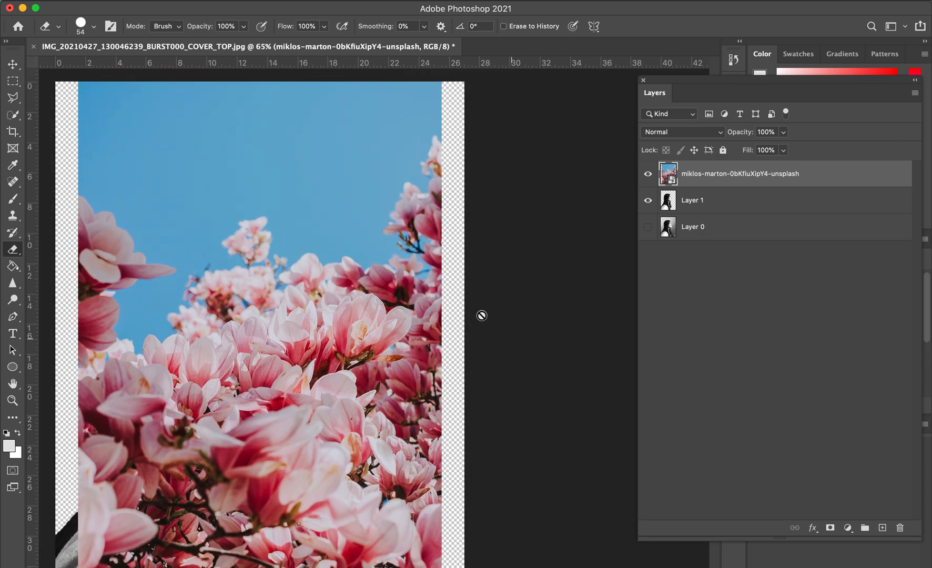
key("super+shift+alt+n")
key("super+shift+alt+e")
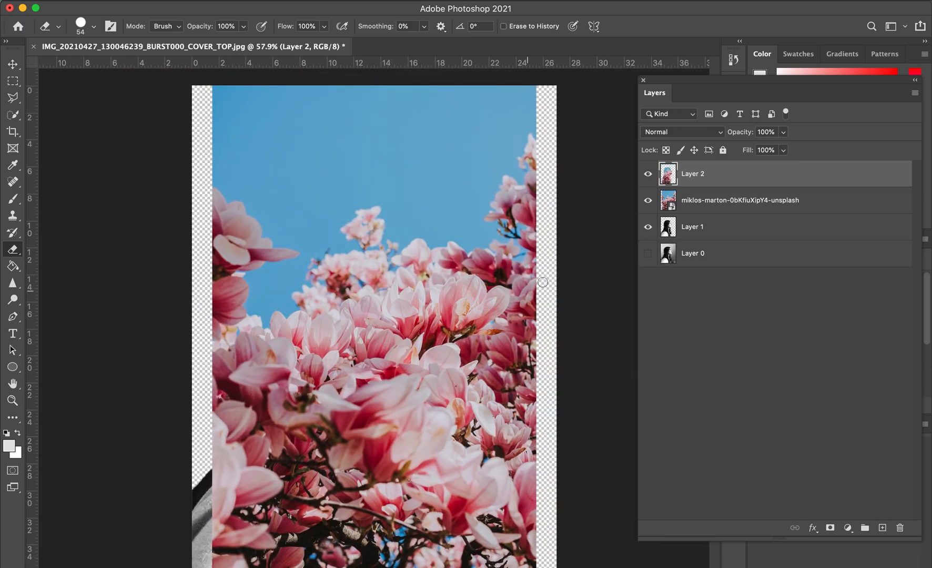
left_click(648, 200)
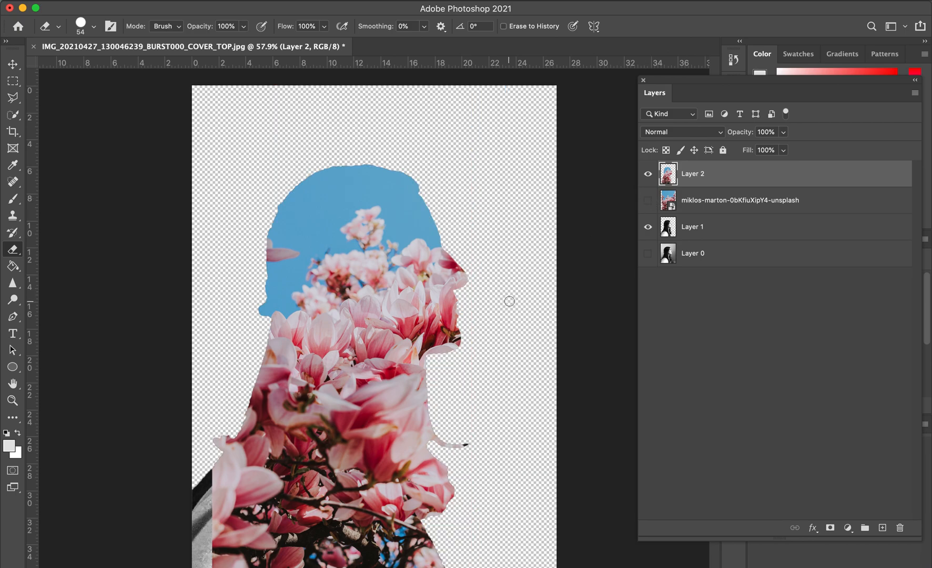
scroll(509, 302, "up", 3)
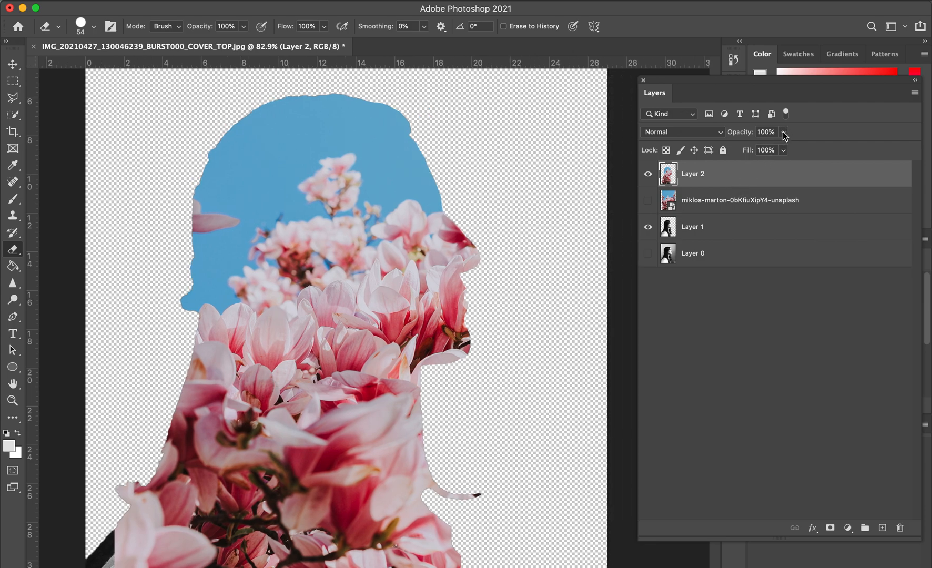
Lower the flower cutout layer's opacity to 61% and mask it with a soft black brush over the eye and nose
left_click(783, 132)
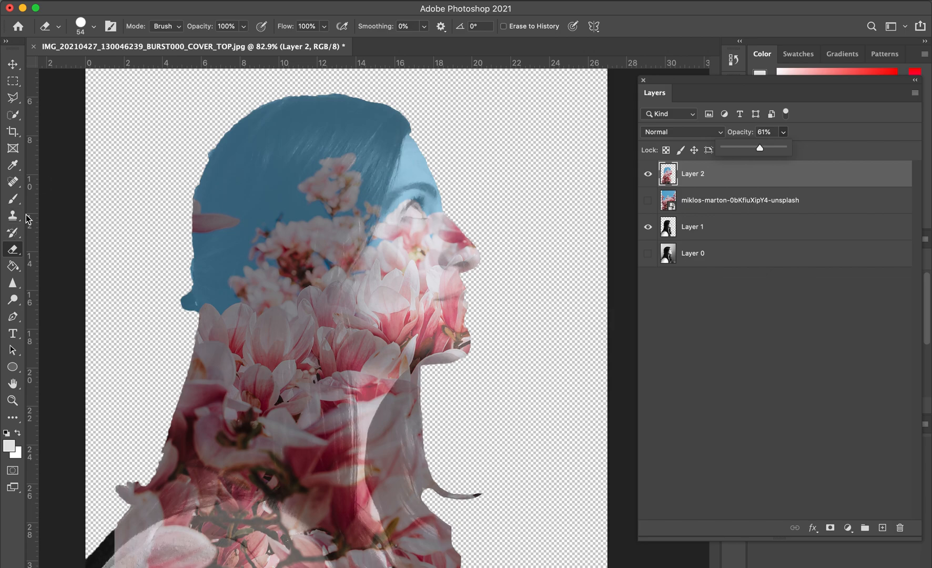
left_click(830, 528)
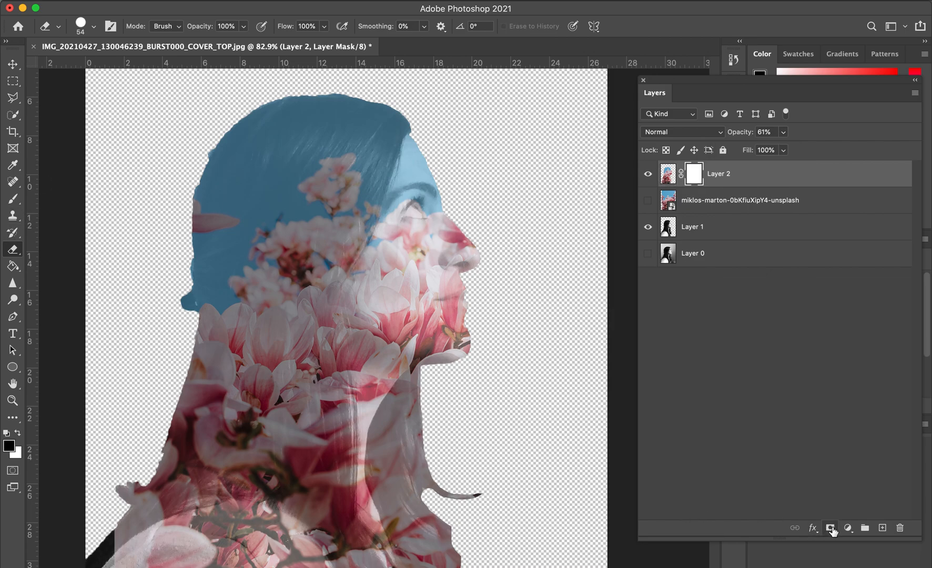
left_click(14, 200)
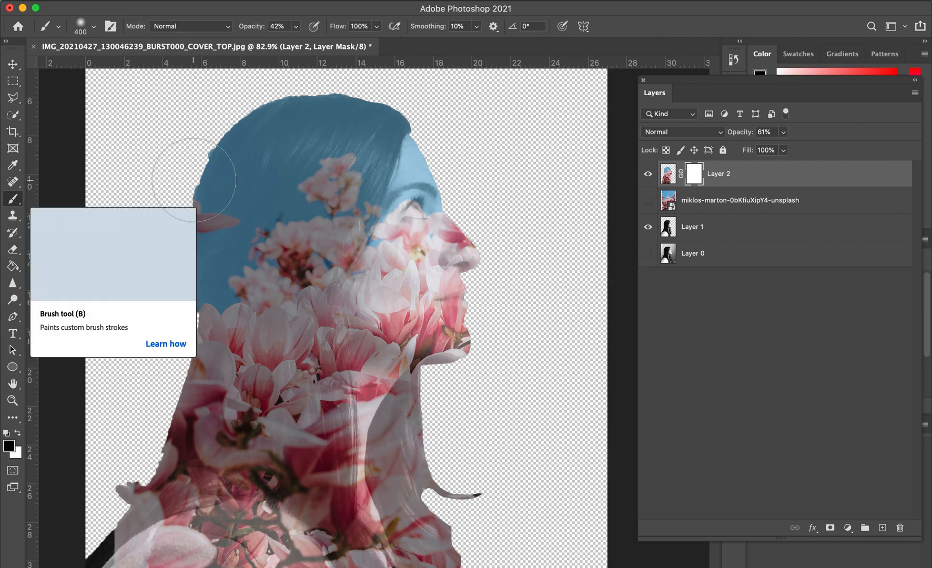
mouse_move(441, 226)
left_mouse_down()
mouse_move(427, 259)
mouse_move(480, 329)
mouse_move(441, 192)
mouse_move(471, 279)
mouse_move(493, 279)
left_mouse_up()
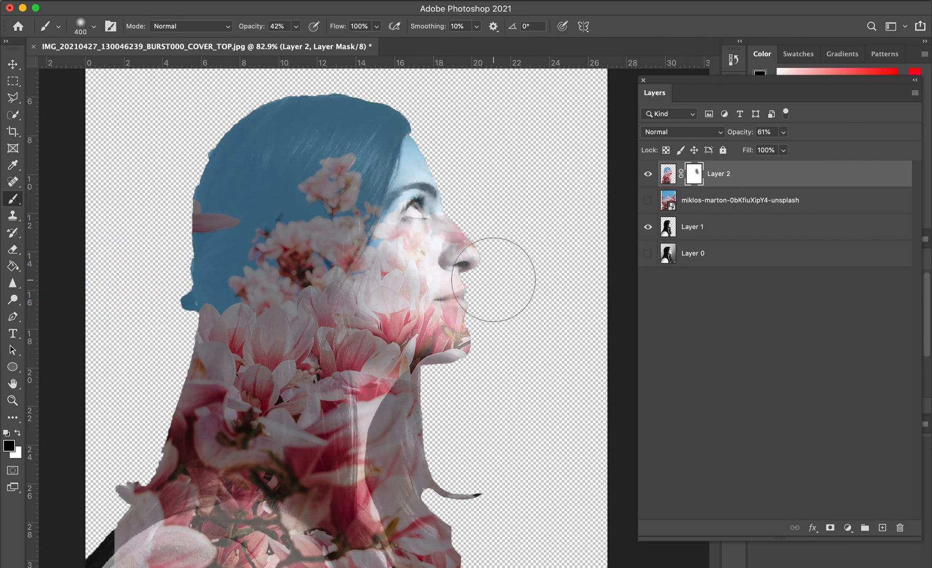
Set the flower cutout layer's opacity to 100% and paint its mask black over the face and front hair
left_click(783, 132)
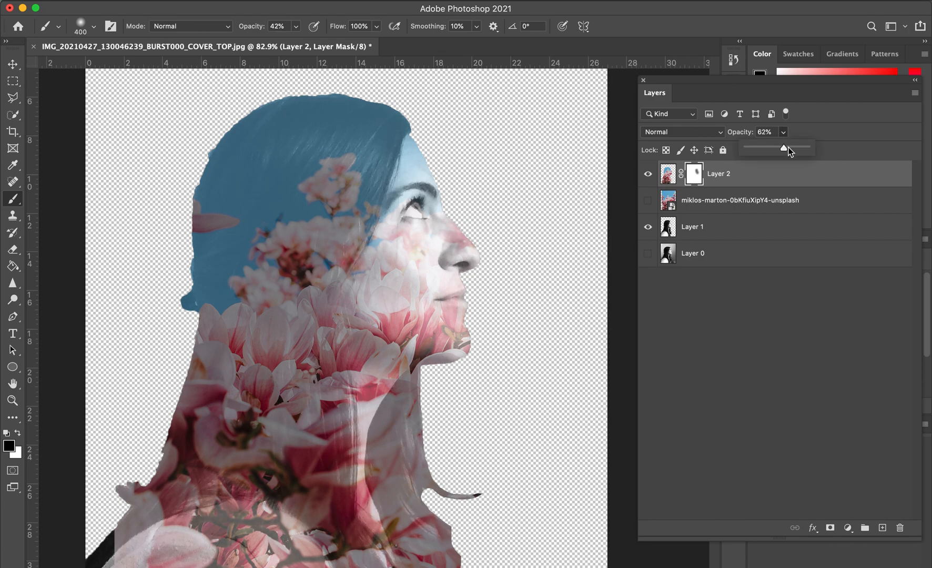
left_click_drag(783, 149, 830, 150)
mouse_move(468, 241)
left_mouse_down()
mouse_move(439, 213)
mouse_move(472, 311)
mouse_move(436, 178)
mouse_move(421, 201)
mouse_move(467, 330)
mouse_move(456, 318)
mouse_move(461, 361)
mouse_move(466, 340)
mouse_move(480, 374)
mouse_move(456, 342)
mouse_move(467, 264)
mouse_move(392, 150)
mouse_move(347, 264)
mouse_move(195, 376)
mouse_move(232, 370)
mouse_move(368, 147)
mouse_move(370, 126)
left_mouse_up()
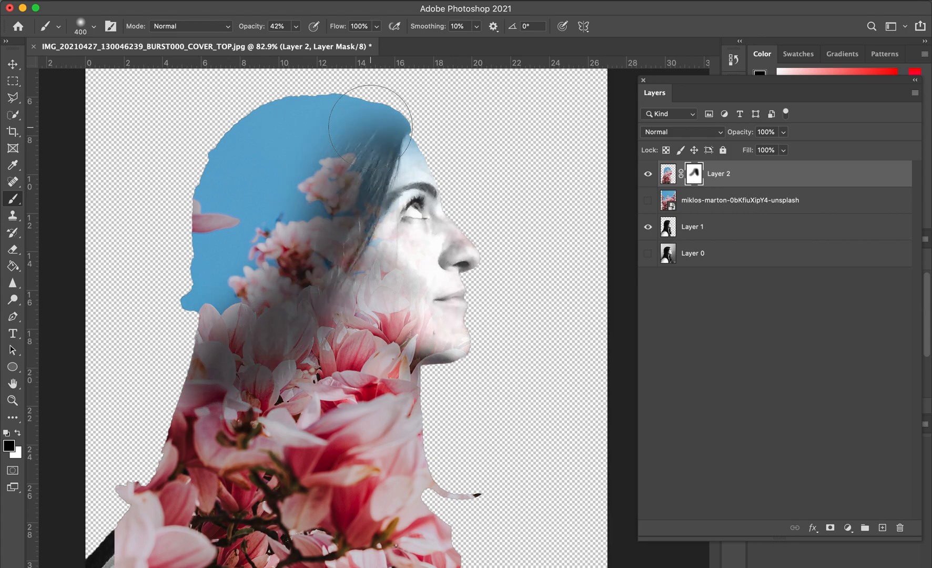
Paint more of the flower layer's mask at 42% brush opacity to blend the flowers and sky into the hair
scroll(370, 126, "down", 3)
mouse_move(346, 177)
left_mouse_down()
mouse_move(230, 315)
mouse_move(298, 253)
mouse_move(328, 196)
mouse_move(388, 165)
mouse_move(378, 223)
mouse_move(408, 291)
left_mouse_up()
scroll(393, 161, "down", 3)
scroll(393, 161, "right", 2)
left_click_drag(392, 357, 389, 418)
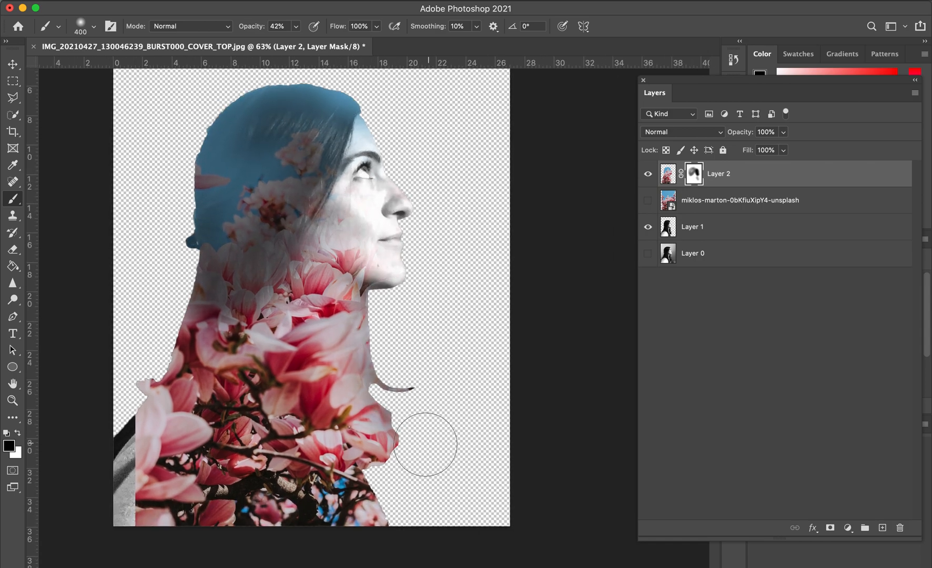
scroll(416, 443, "down", 1)
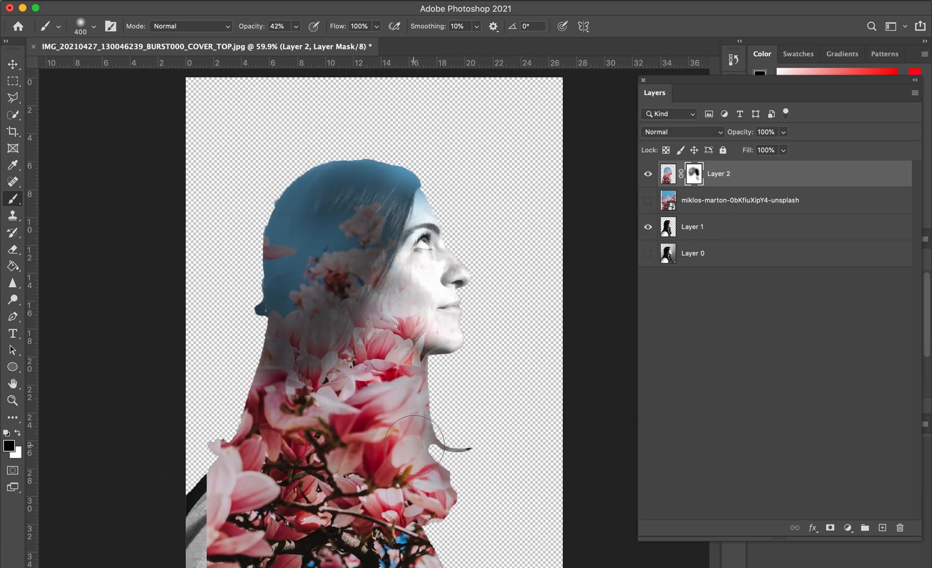
Scale all the layers together to 105.47% and reposition them so the flowers reach the canvas's left edge
left_click(726, 259, "shift")
key("super+minus")
key("super+t")
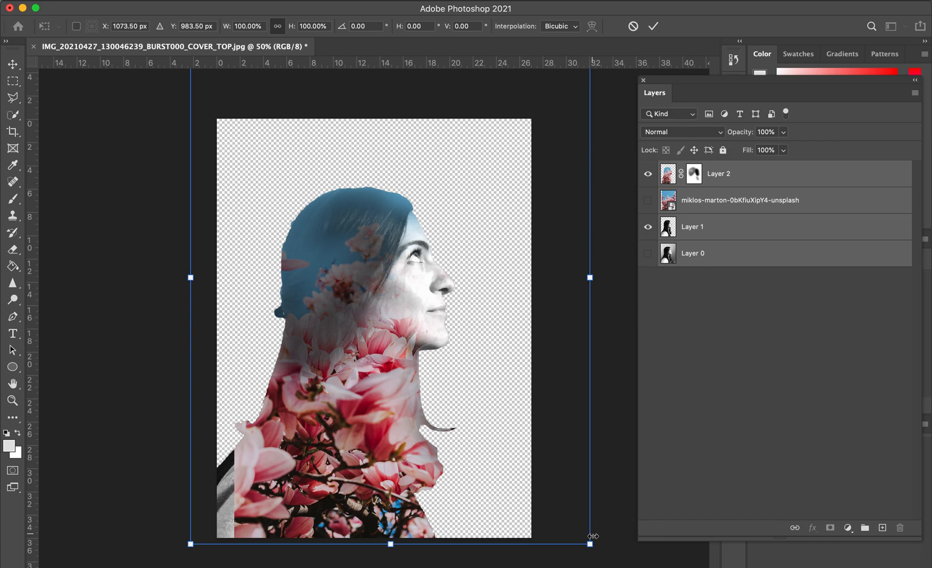
left_click_drag(590, 544, 612, 567)
left_click_drag(424, 442, 403, 424)
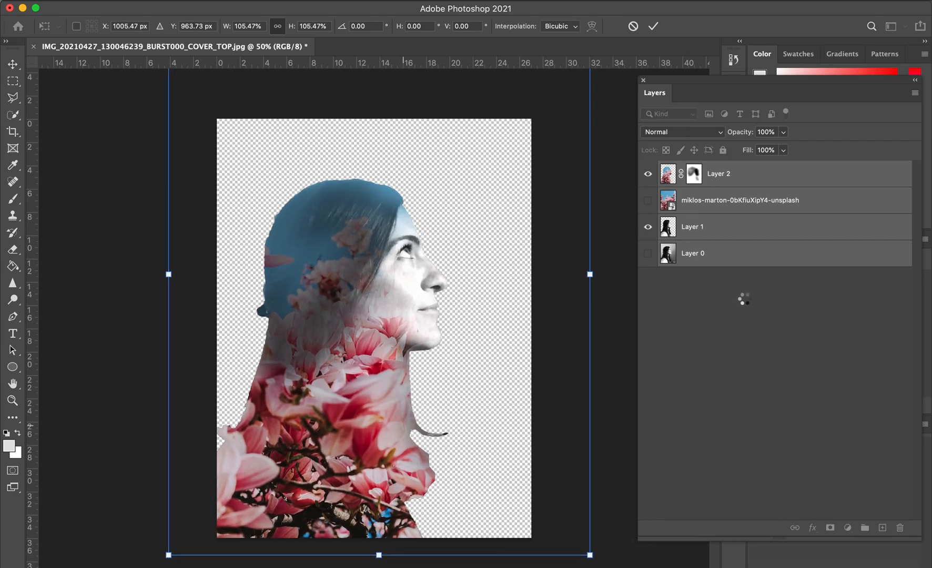
key("Return")
key("b")
left_click(789, 309)
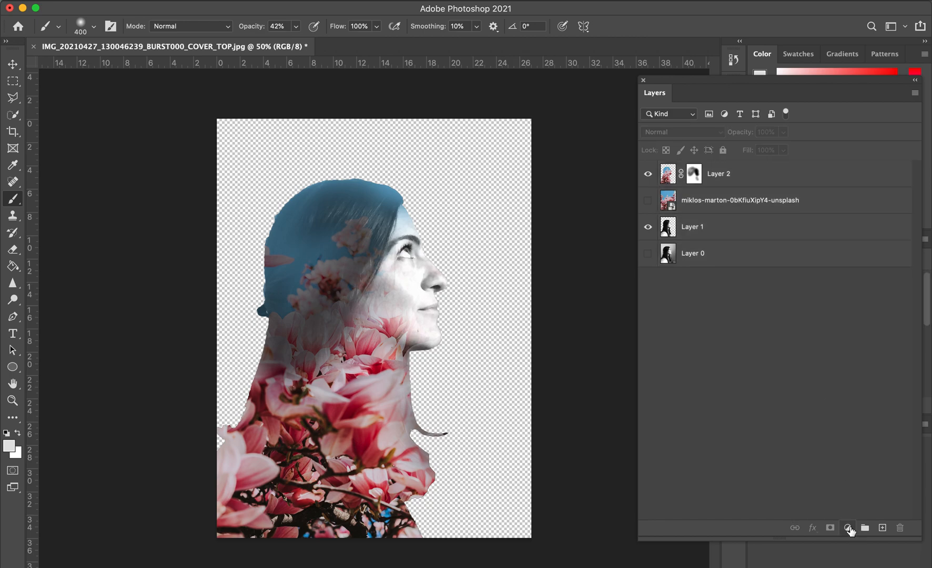
Add a solid colour fill layer in light grey e3e3e3 and move it beneath all the other layers
left_click(848, 527)
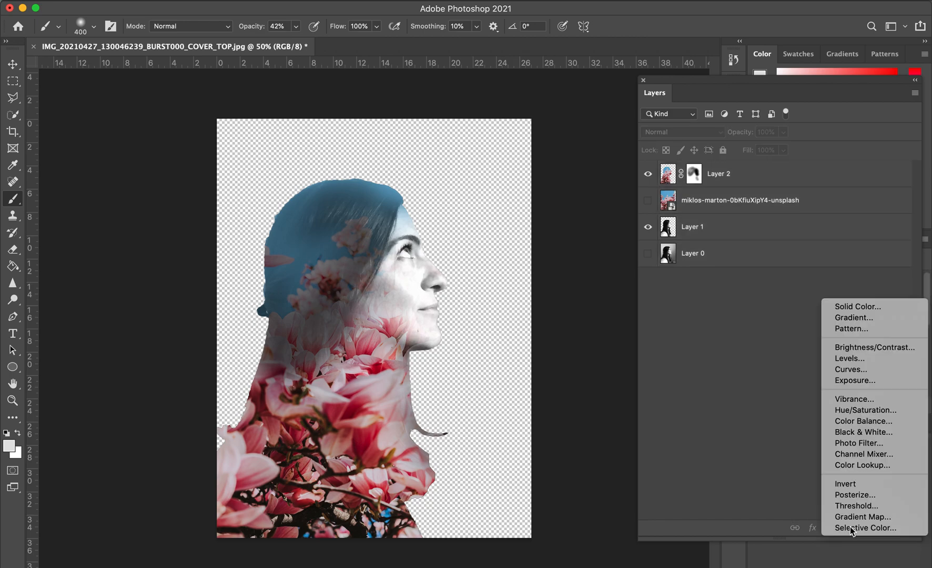
left_click(843, 307)
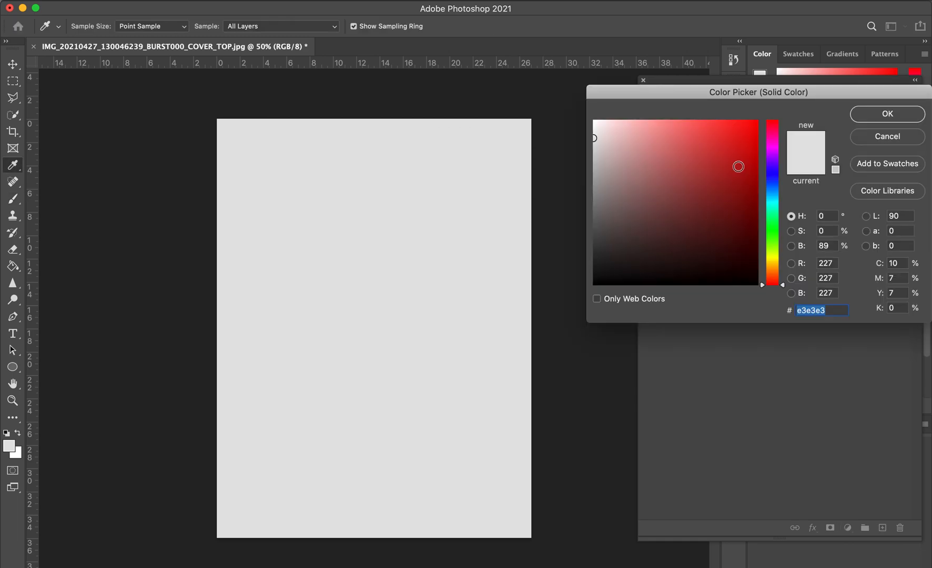
left_click(887, 114)
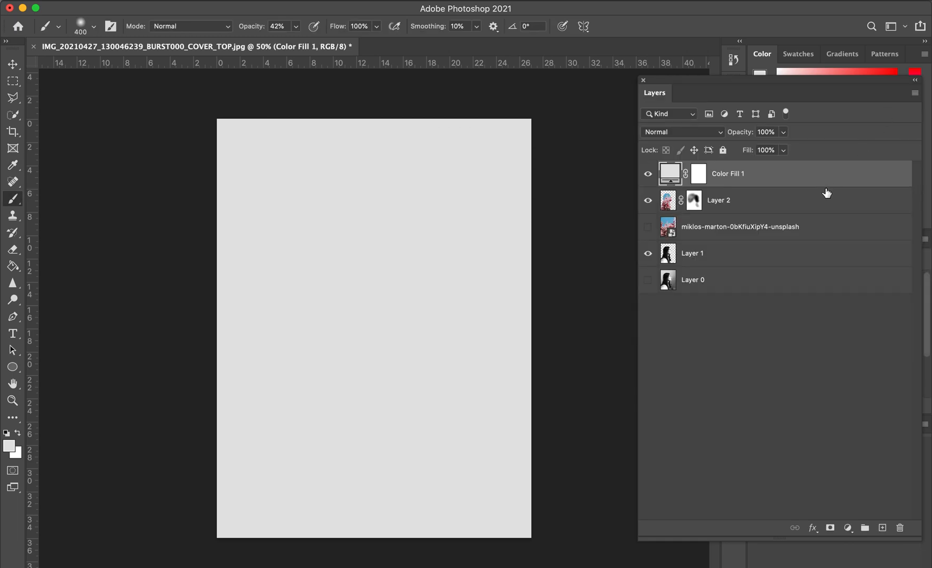
left_click_drag(806, 183, 807, 287)
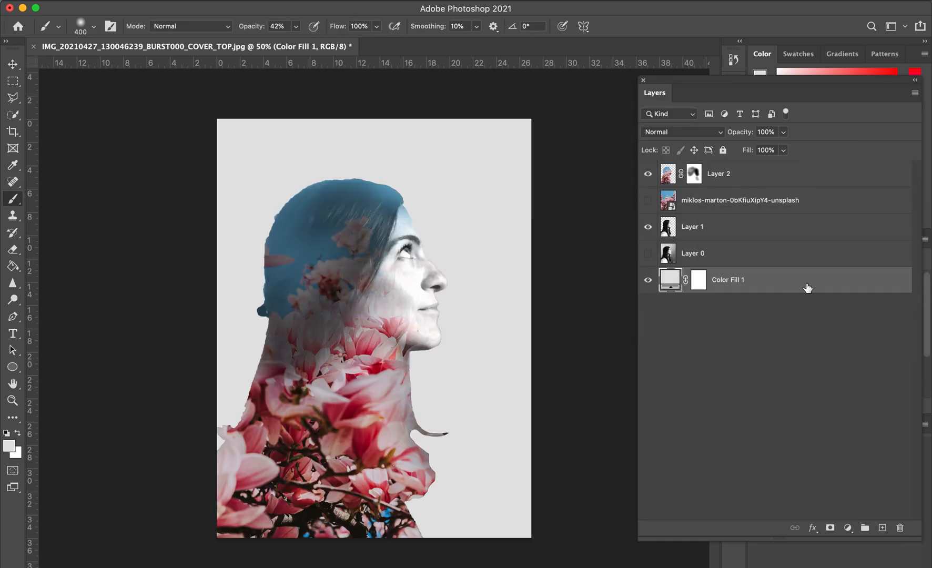
Try background fill colours sampled from the figure and apply the medium blue 5b98b7
double_click(670, 283)
left_click(401, 213)
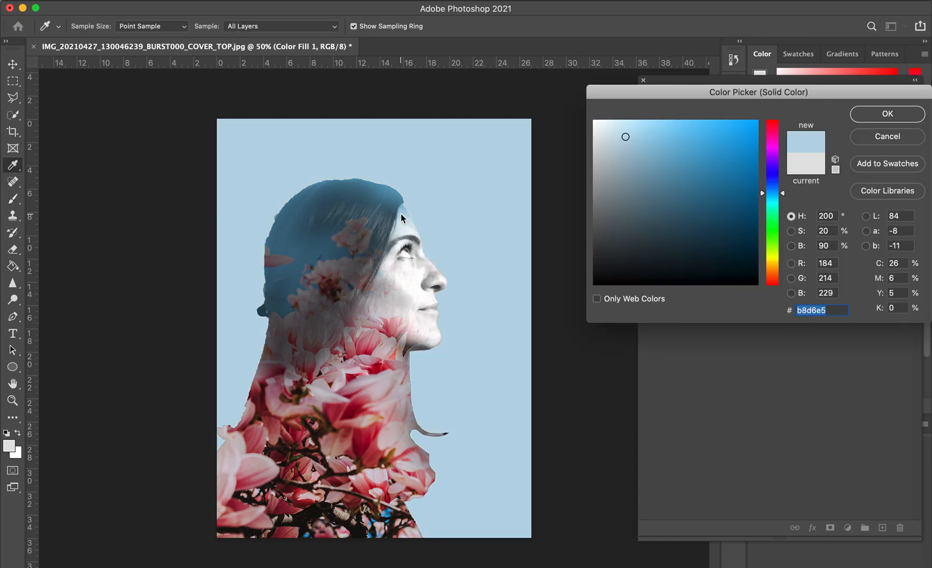
left_click(406, 390)
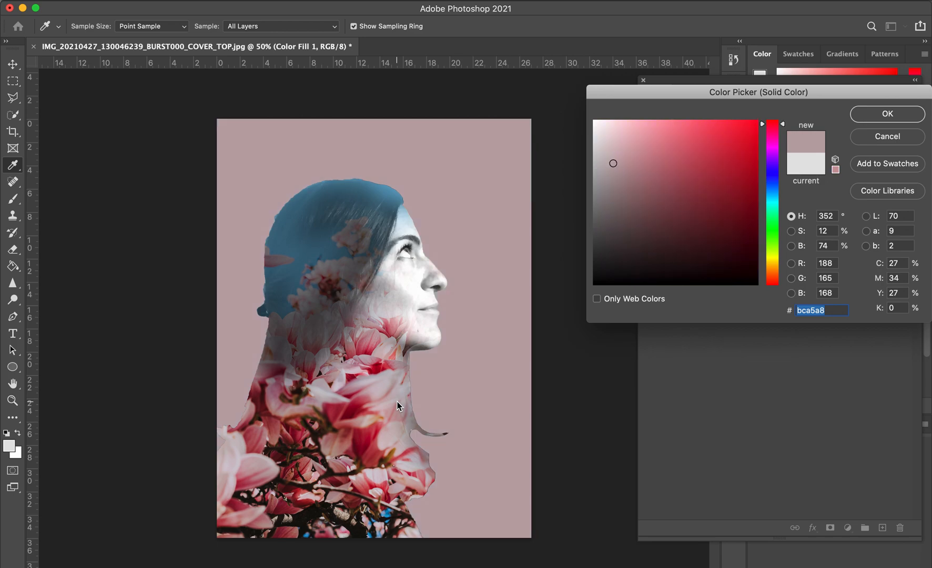
left_click(255, 392)
left_click(254, 386)
left_click(252, 394)
left_click(258, 372)
left_click(269, 318)
left_click(273, 302)
left_click(263, 311)
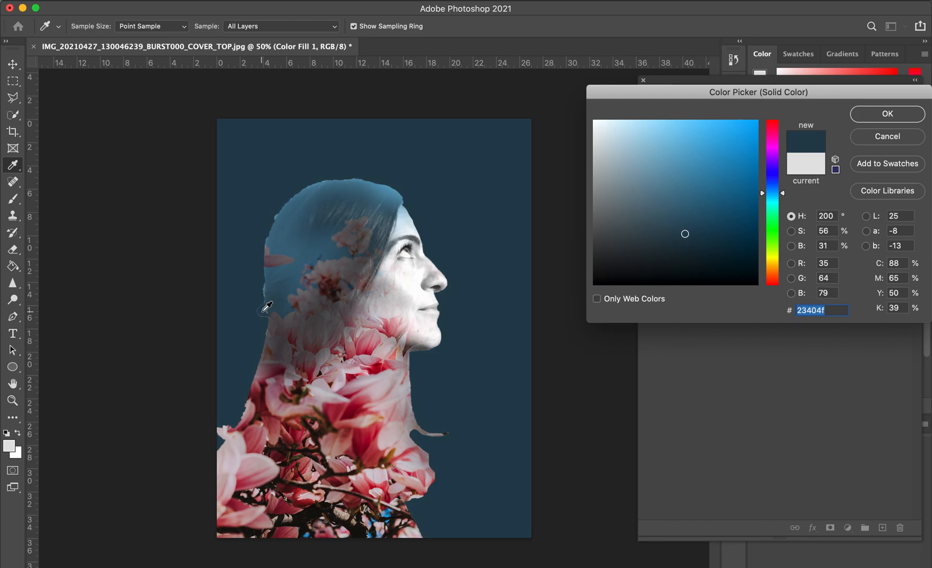
left_click(390, 192)
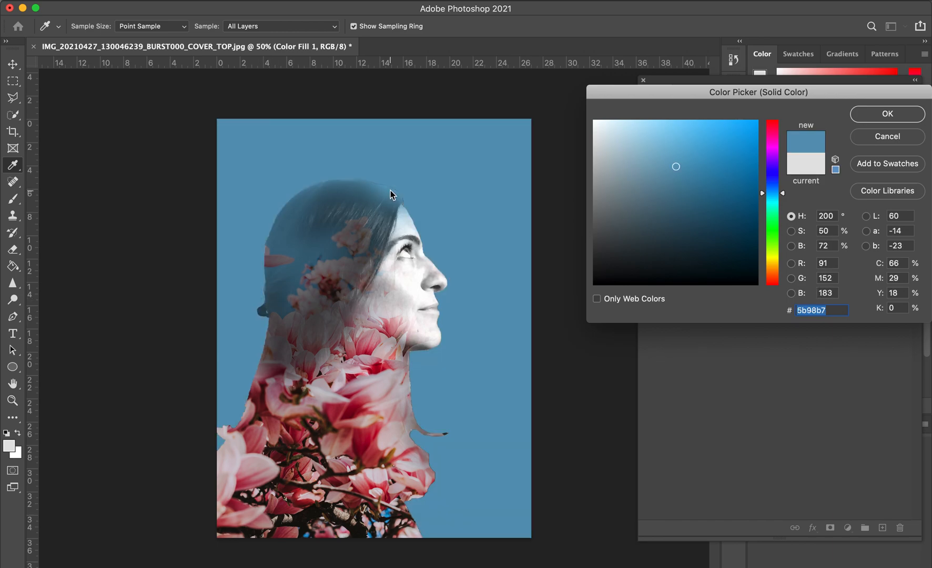
left_click(874, 116)
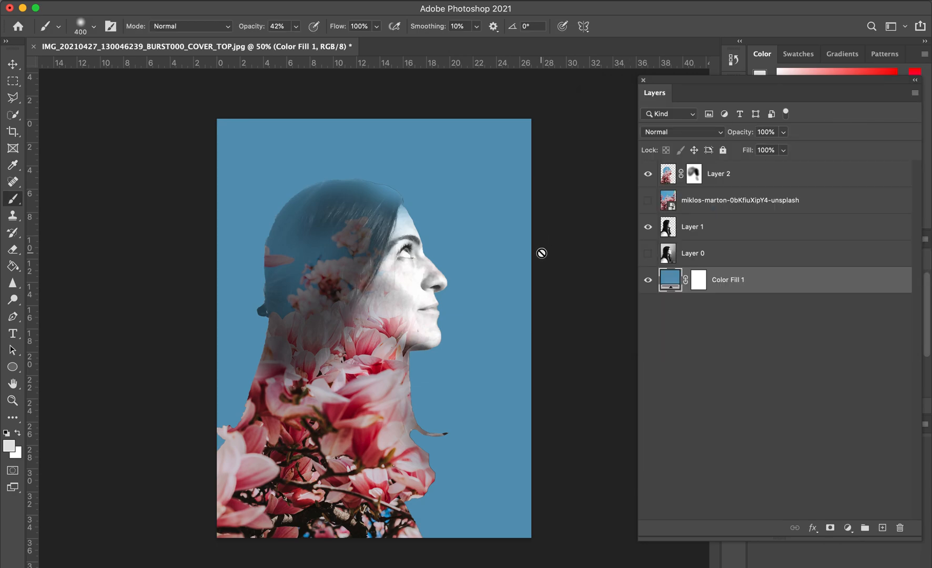